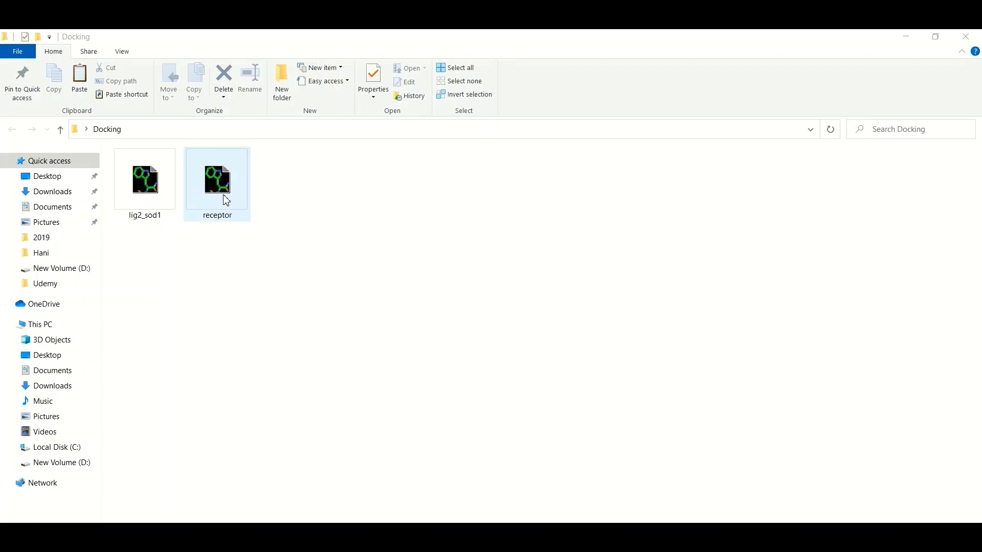
click(149, 197)
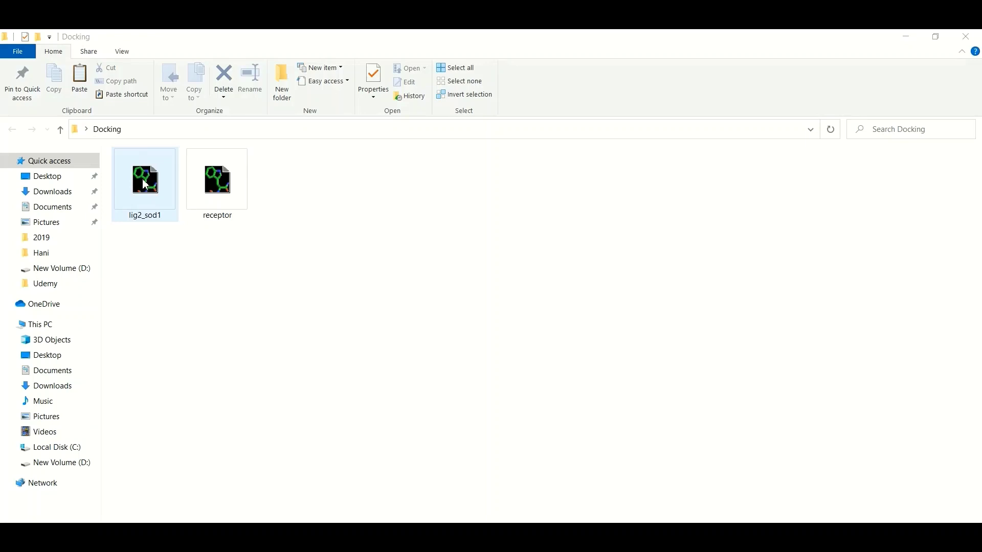
click(156, 281)
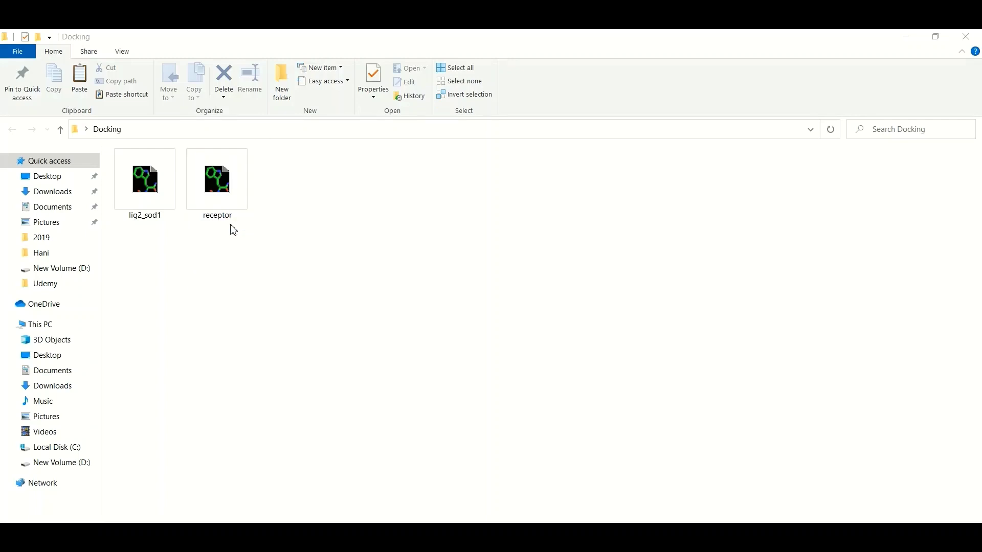
click(224, 195)
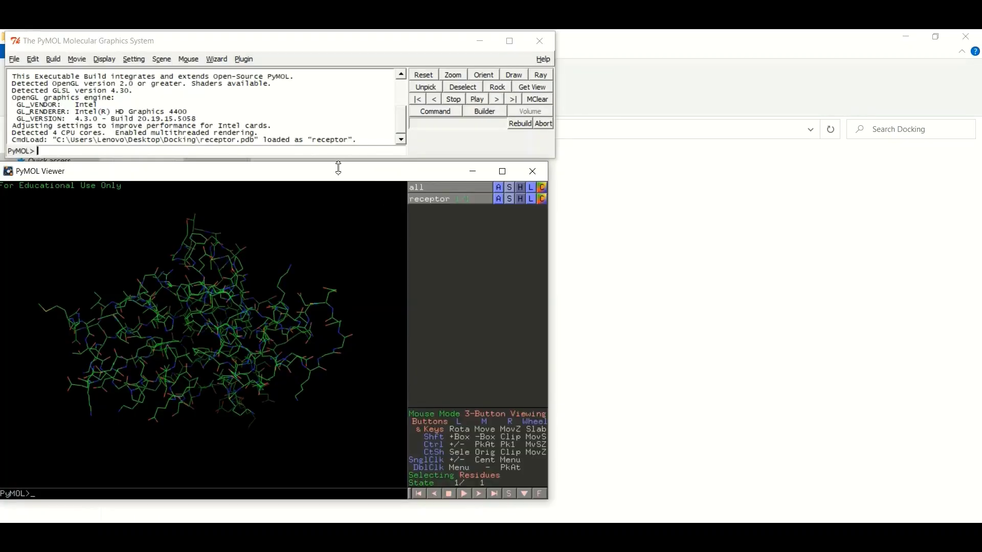
Switch the receptor display from lines to a green cartoon and rotate it to another side.
drag(338, 168, 351, 169)
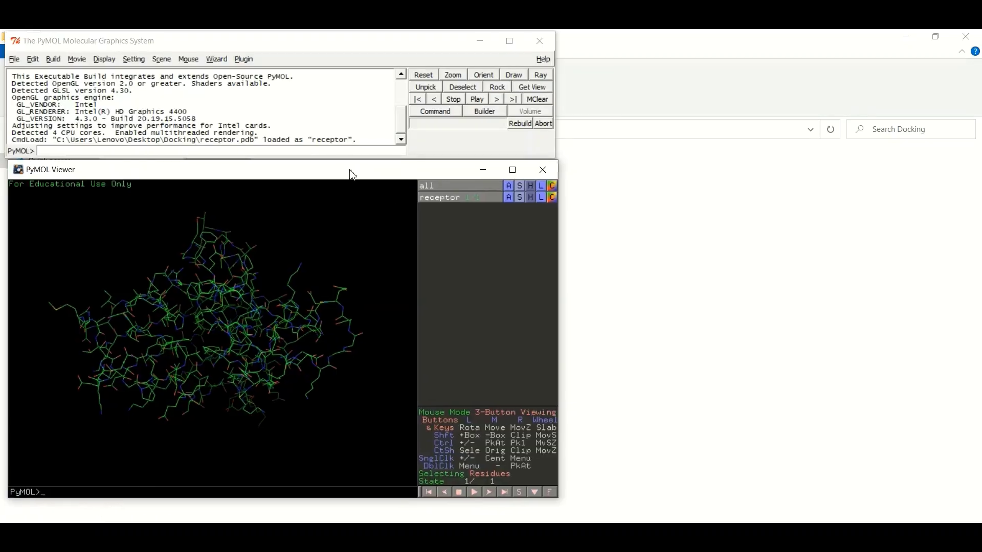
click(523, 198)
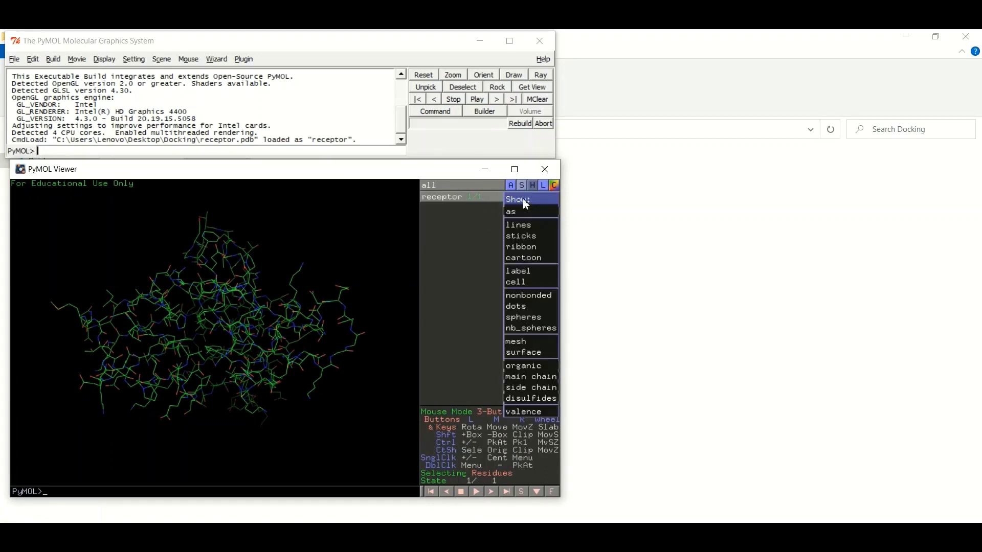
mouse_move(526, 212)
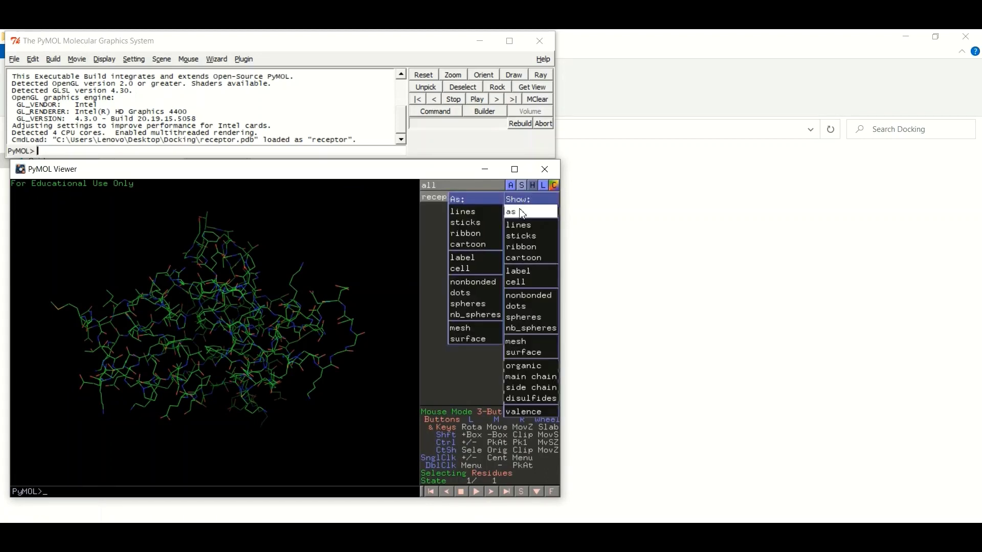
click(487, 245)
drag(293, 314, 171, 333)
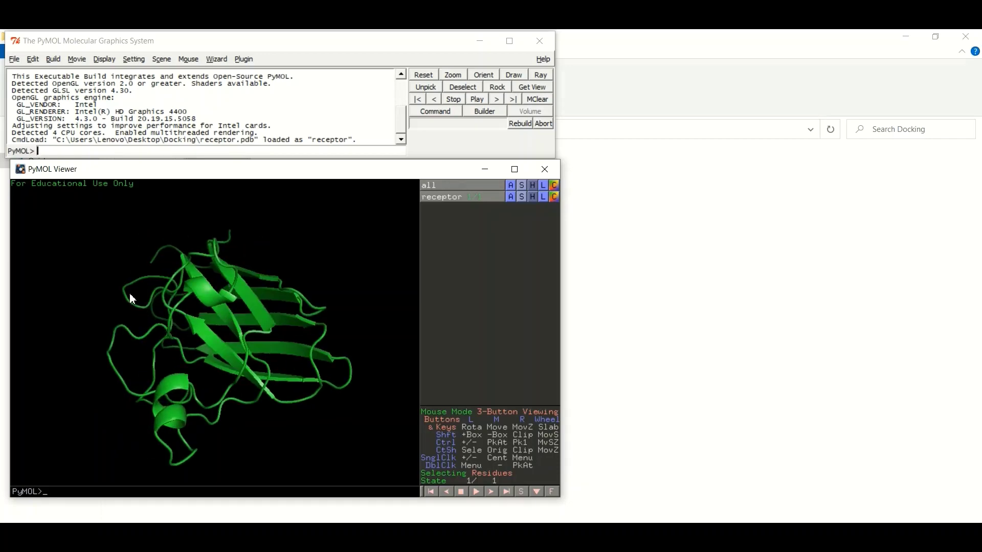
Load lig2_sod1.mol2 from the Docking folder and orient the view to show it beside the receptor.
click(15, 59)
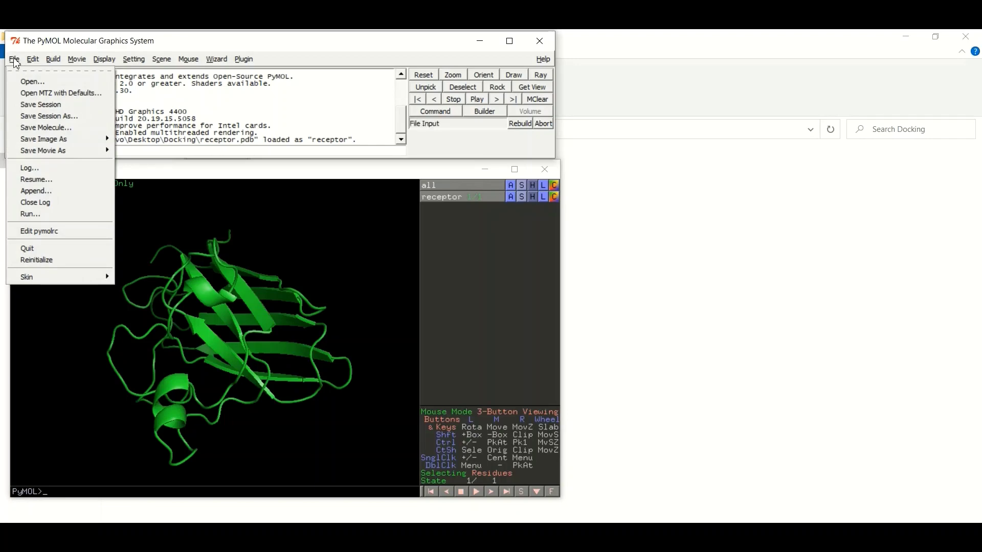
click(25, 84)
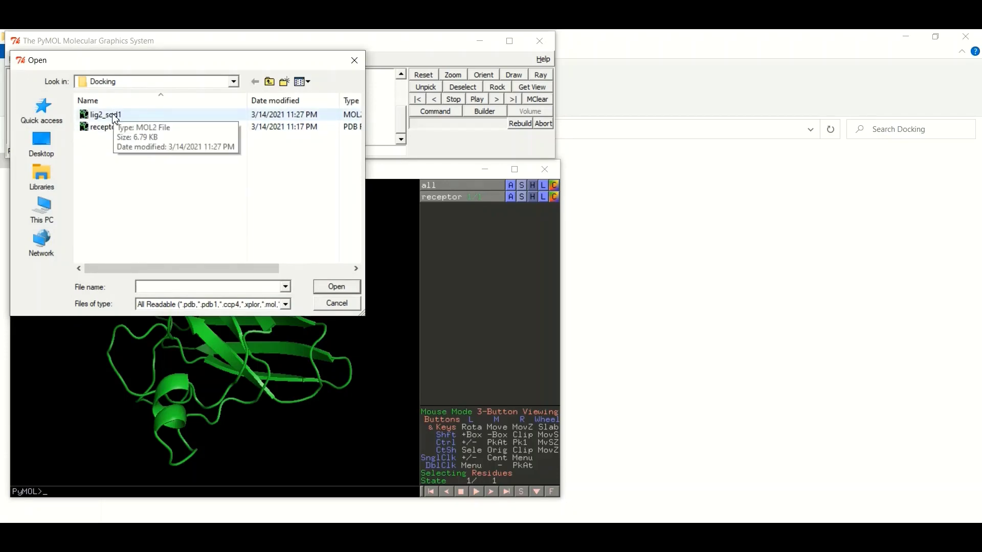
double_click(116, 115)
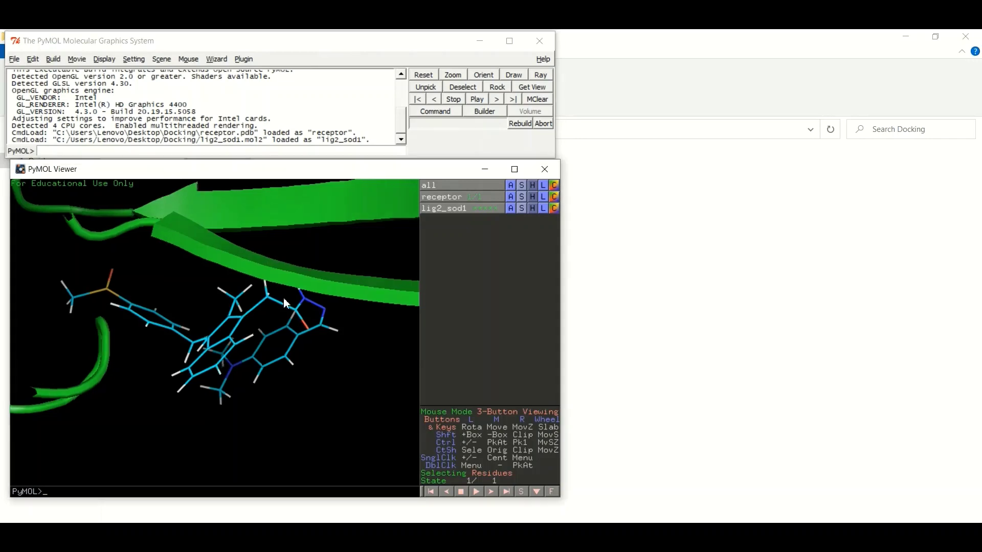
drag(277, 283, 223, 314)
right_drag(223, 314, 214, 300)
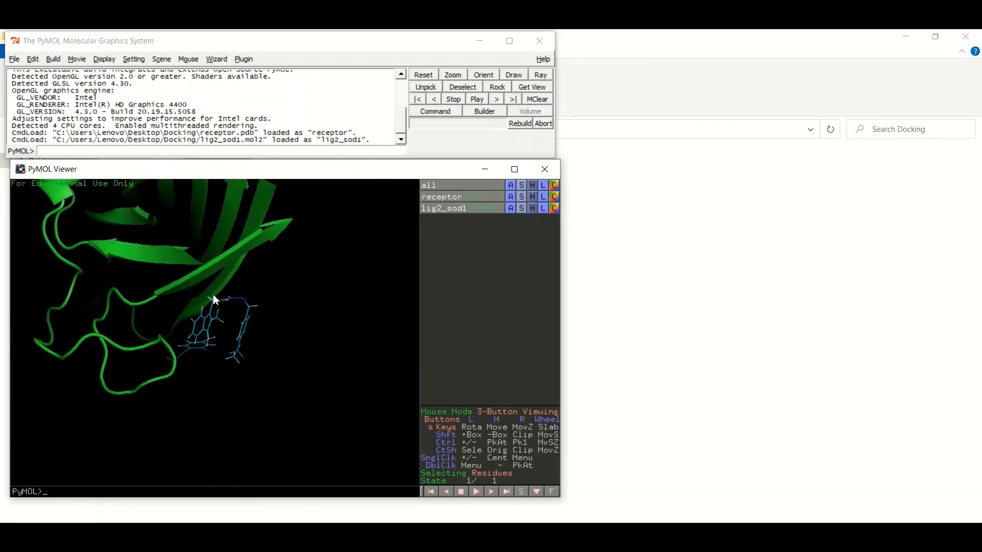
drag(214, 299, 203, 241)
right_drag(204, 240, 219, 324)
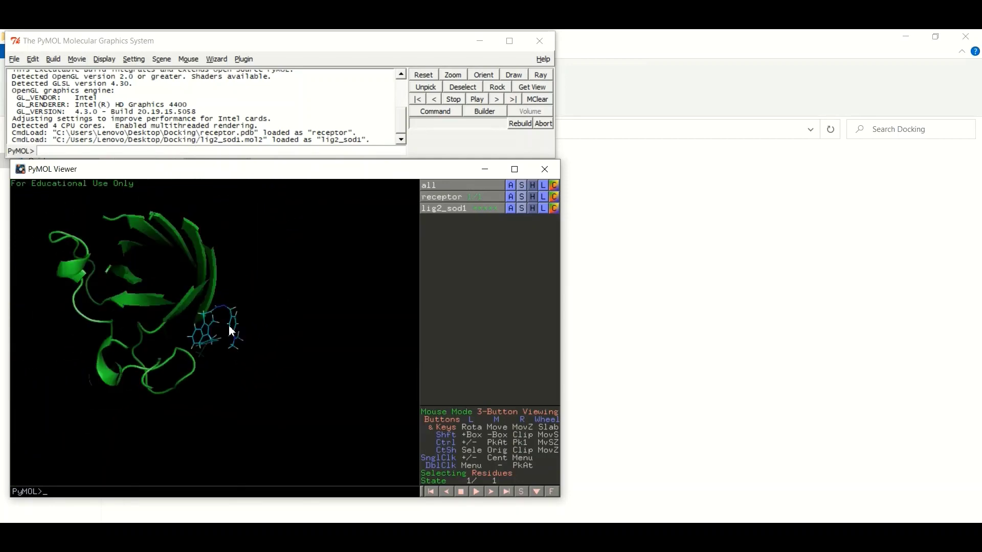
drag(228, 327, 215, 330)
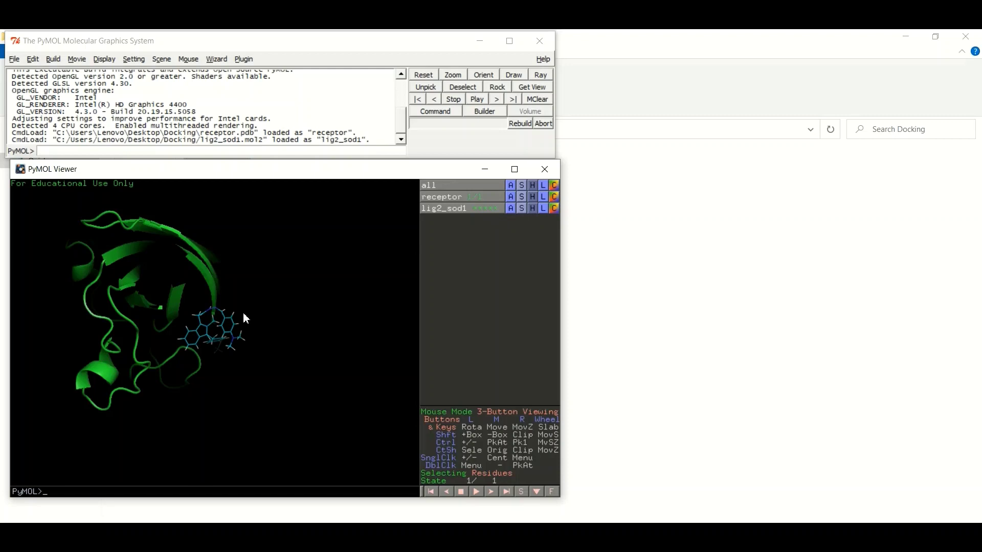
drag(142, 255, 162, 295)
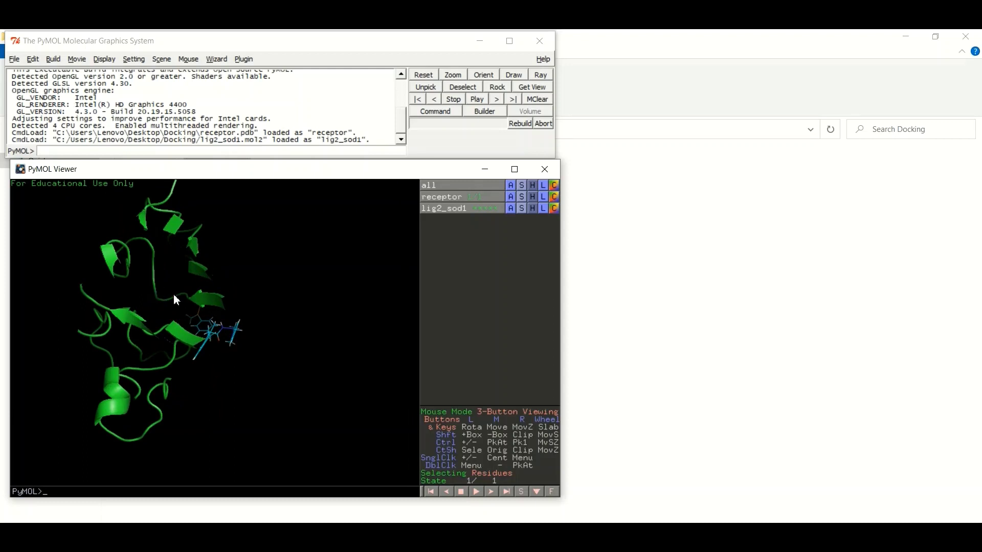
drag(237, 329, 191, 325)
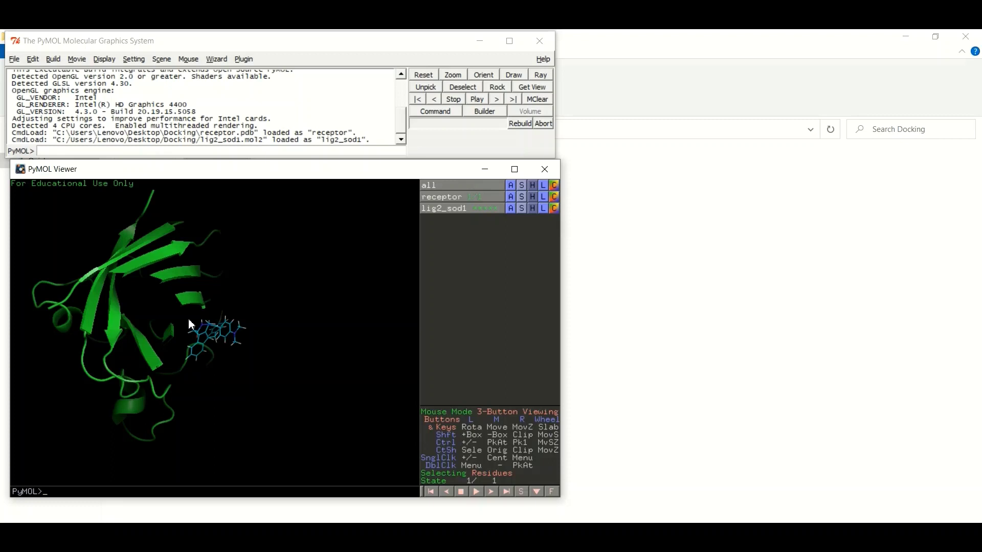
Export the receptor and lig2_sod1 objects together into one PDB file named complex.
click(14, 59)
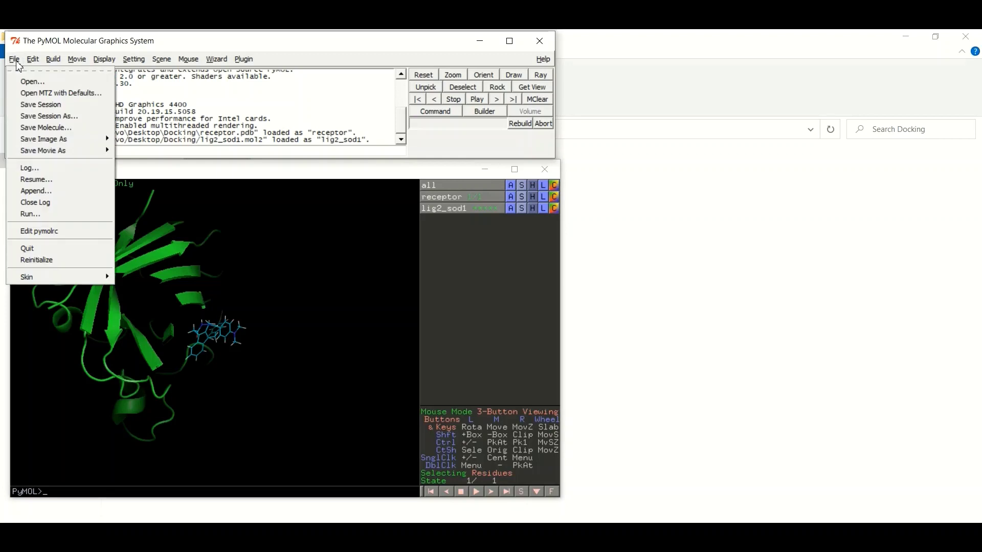
click(29, 127)
shift+click(137, 183)
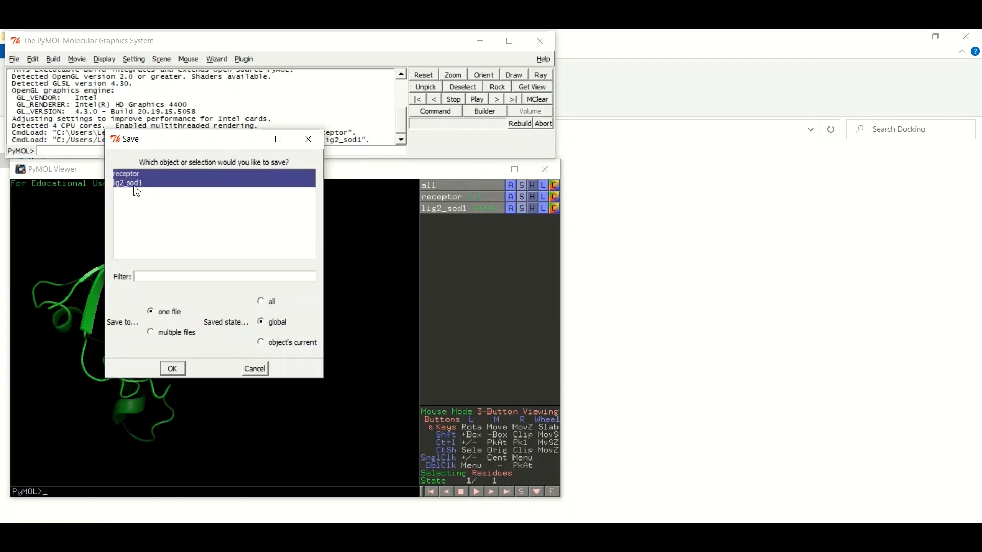
click(176, 368)
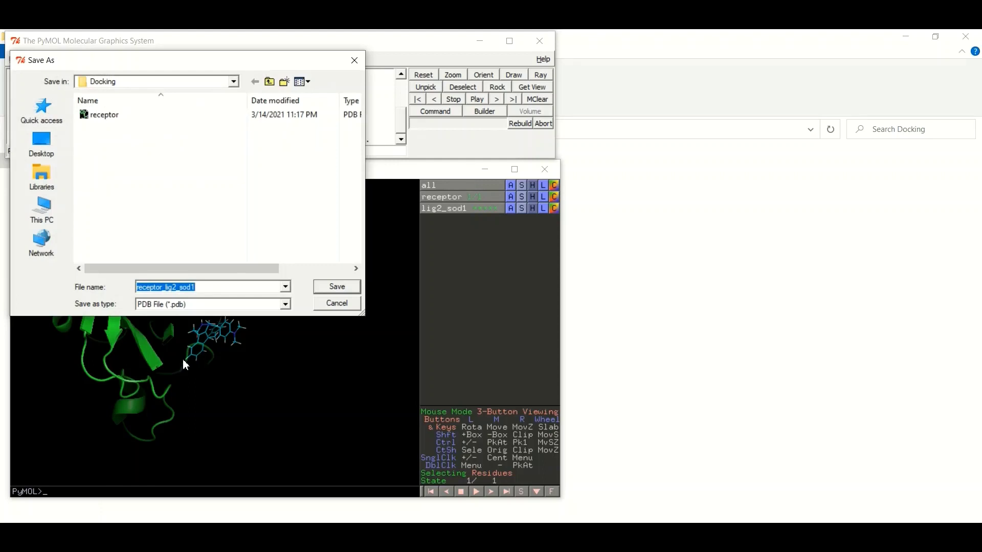
key(BackSpace)
text(complex)
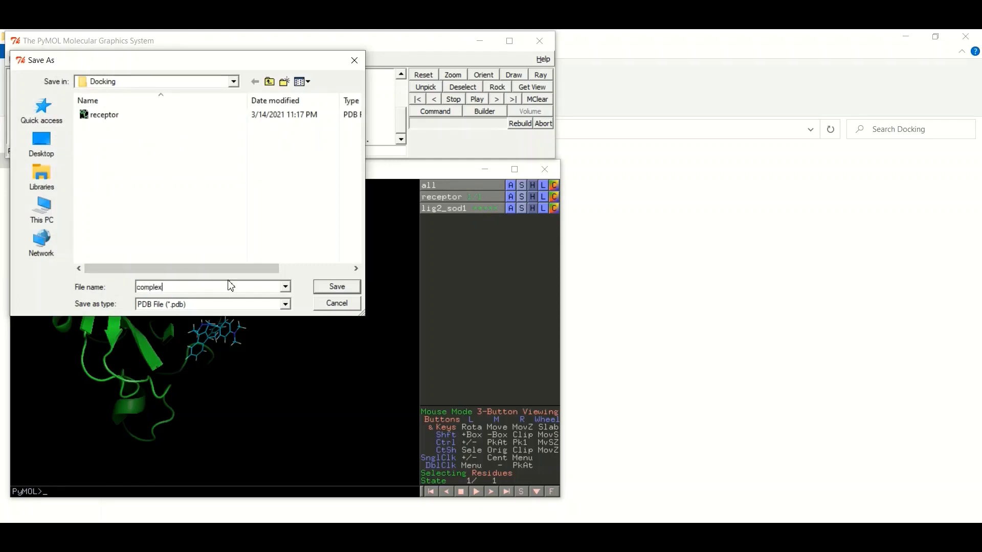
click(339, 289)
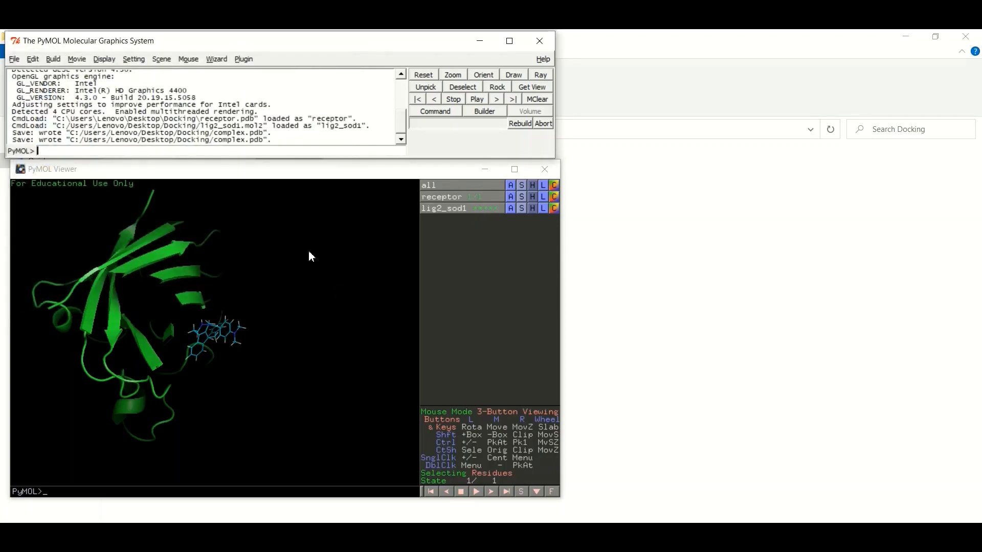
click(485, 170)
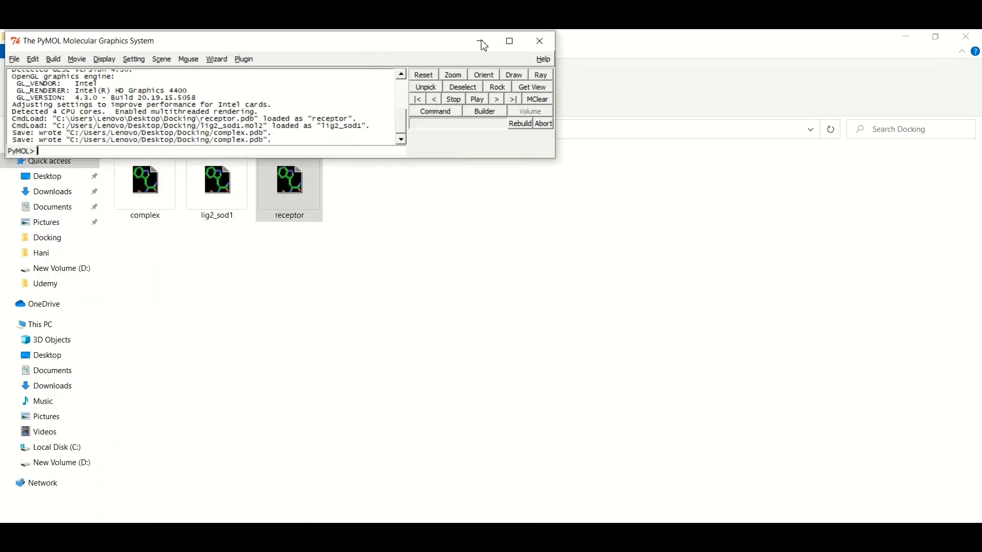
Minimize PyMOL and check complex, lig2_sod1 and receptor in the Docking folder.
click(485, 43)
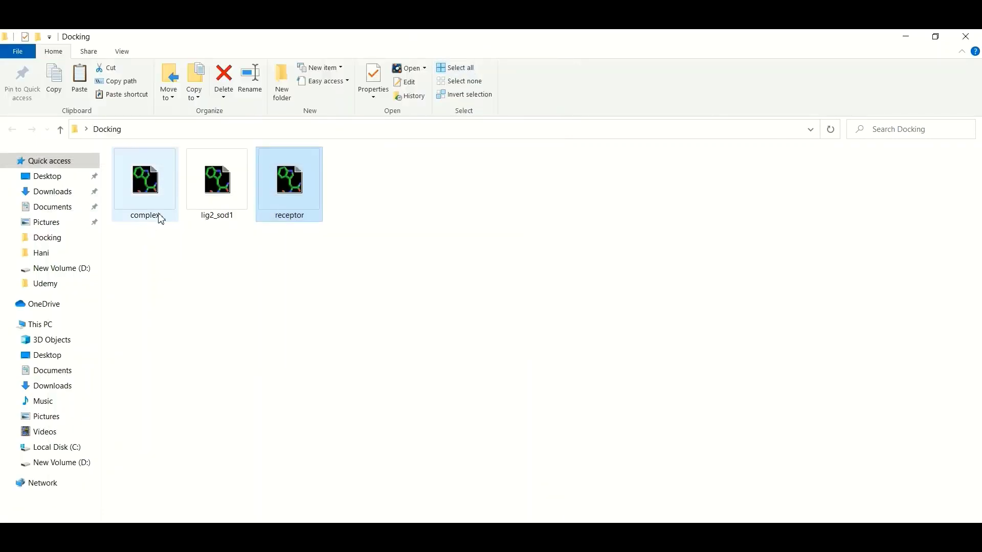
click(169, 291)
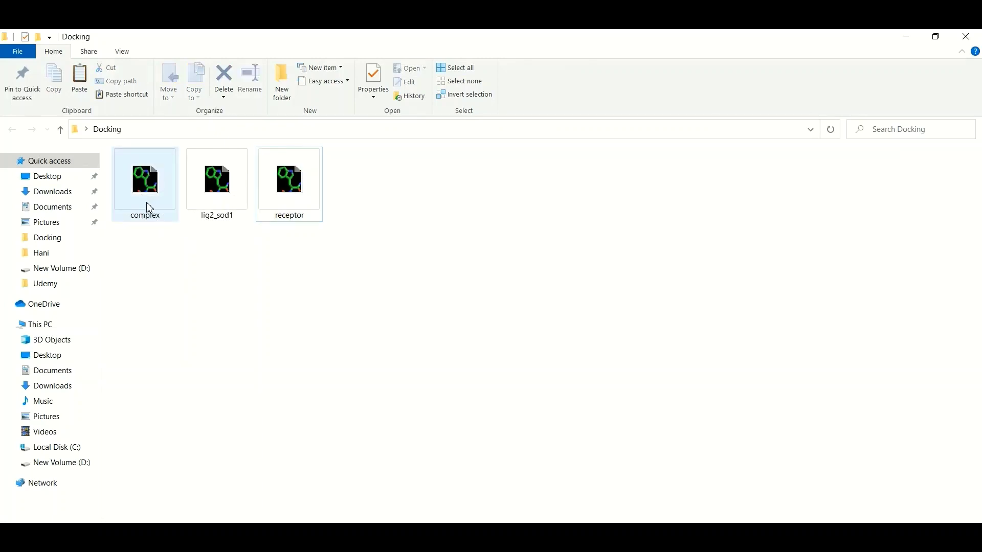
mouse_move(149, 207)
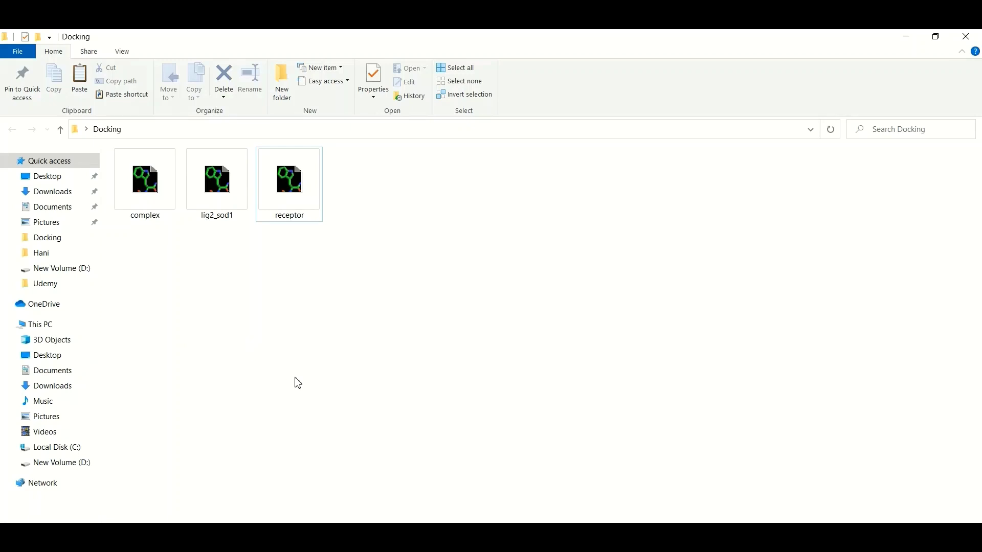
Launch Google Chrome from Windows search and focus the Google search box.
key(super+s)
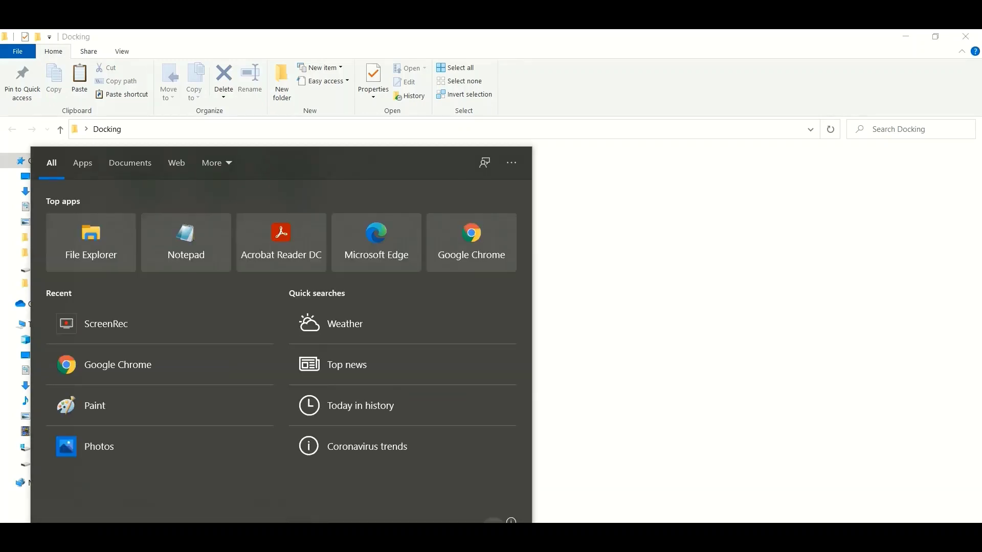
text(chrome)
key(Return)
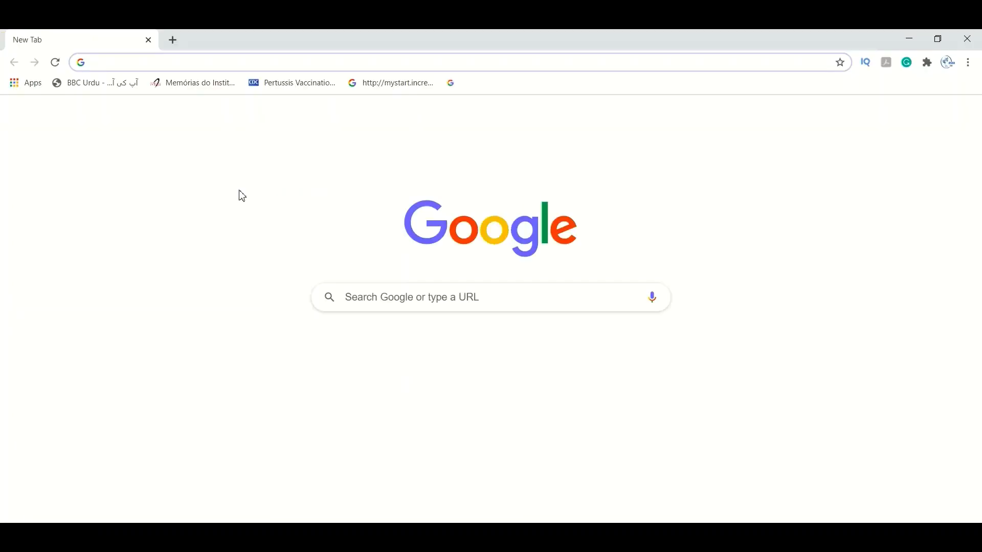
click(398, 291)
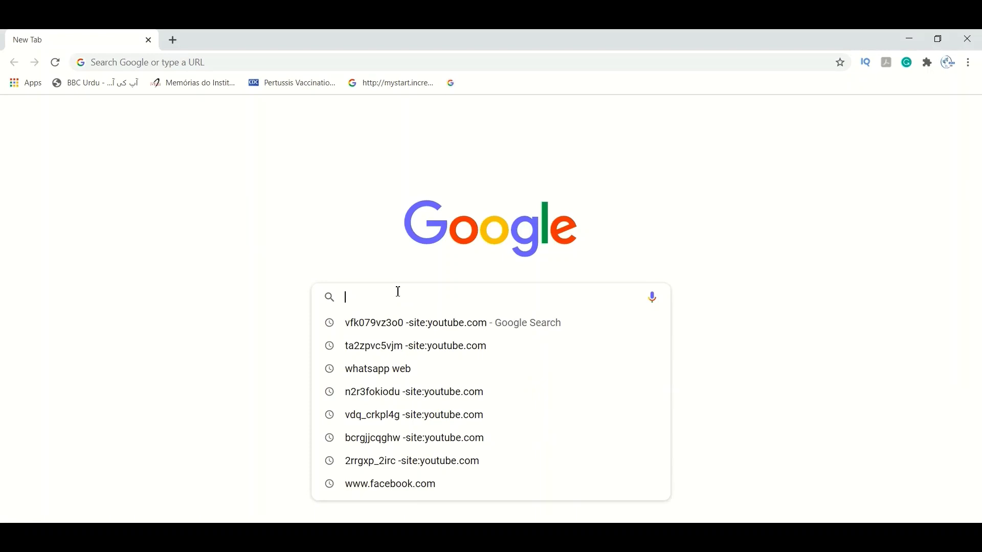
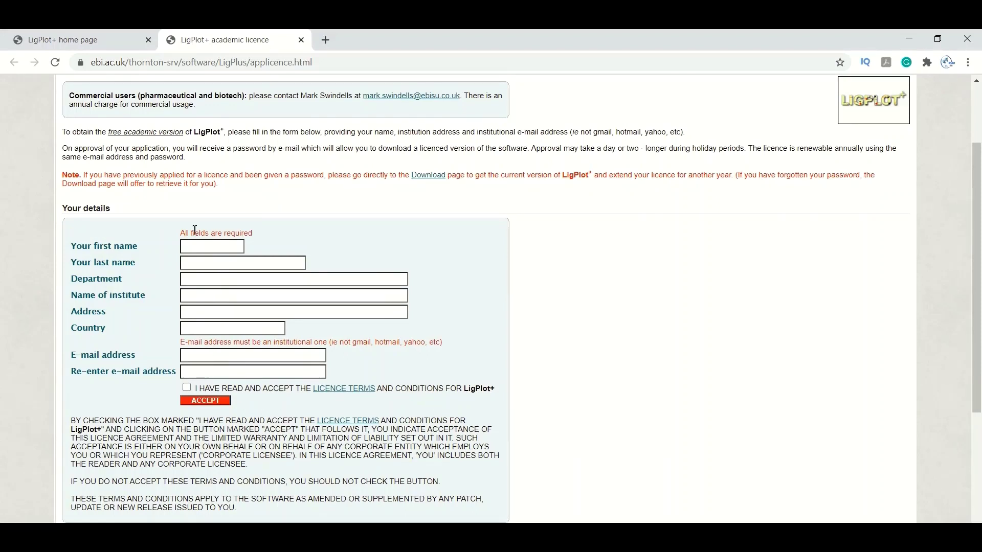
Autofill the licence form with saved details, tick the licence-terms box and submit the application.
click(198, 244)
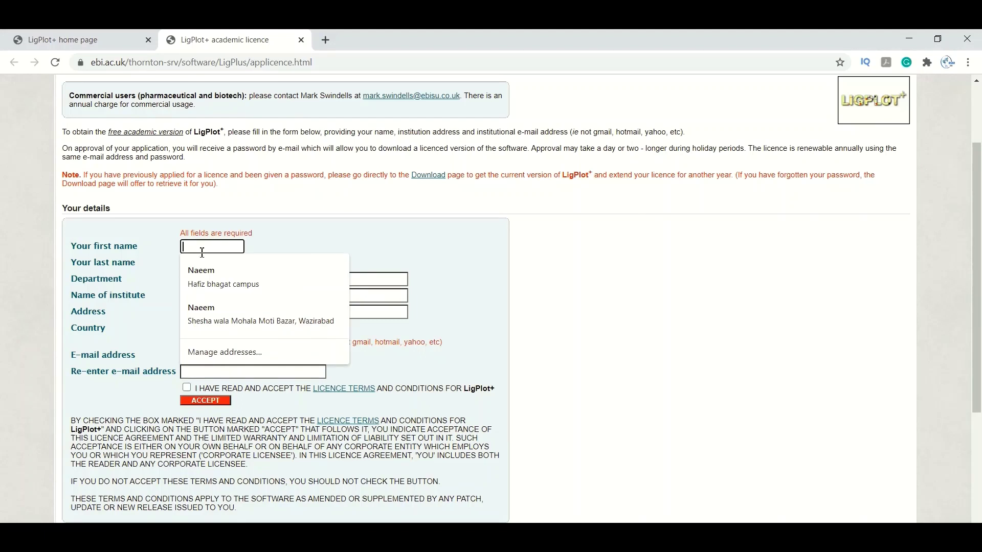
click(205, 274)
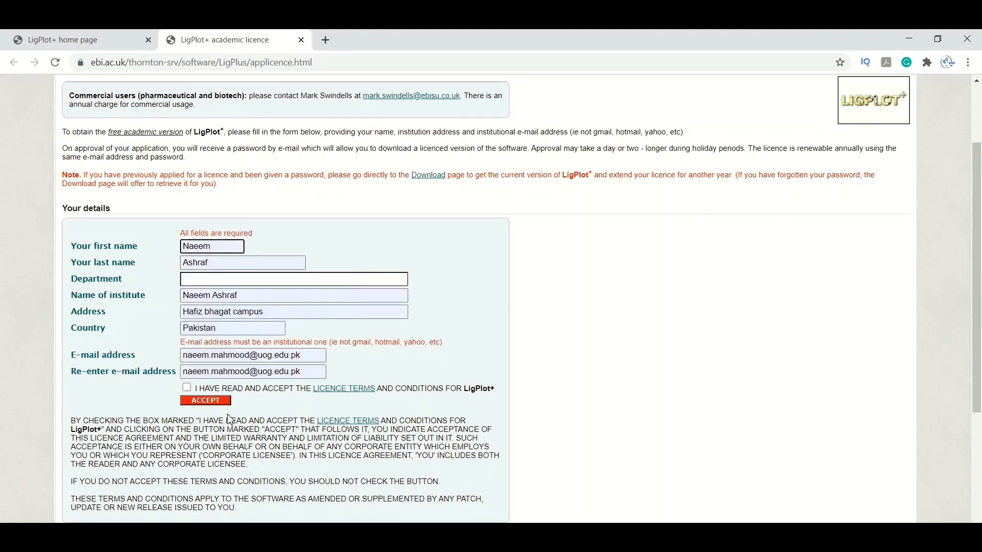
click(187, 388)
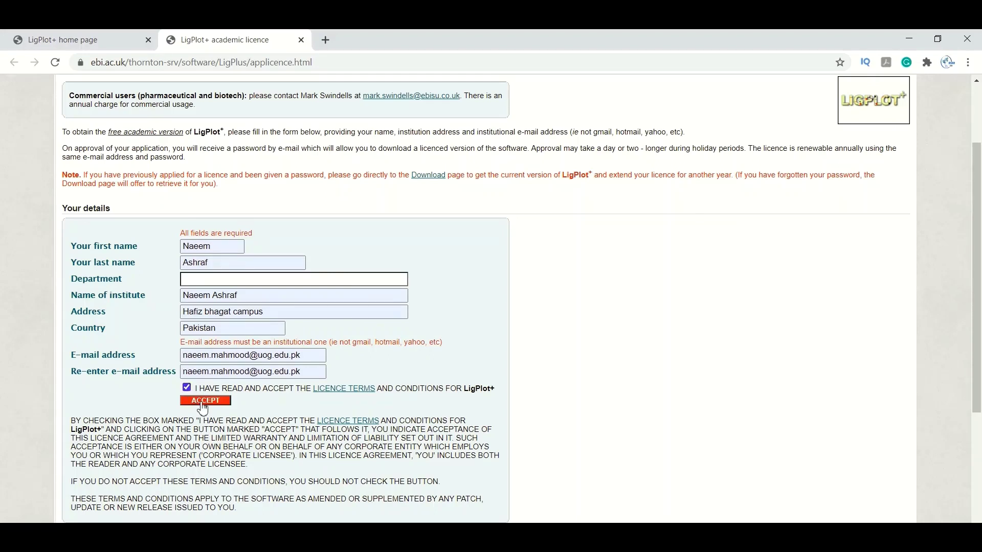
click(205, 401)
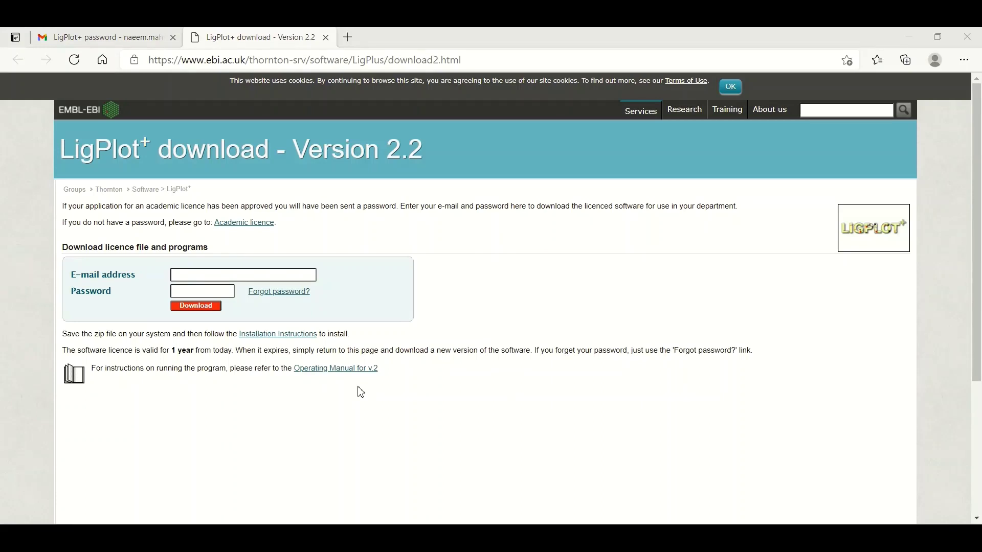
Sign in with the saved institutional licence e-mail and paste the licence password.
click(252, 269)
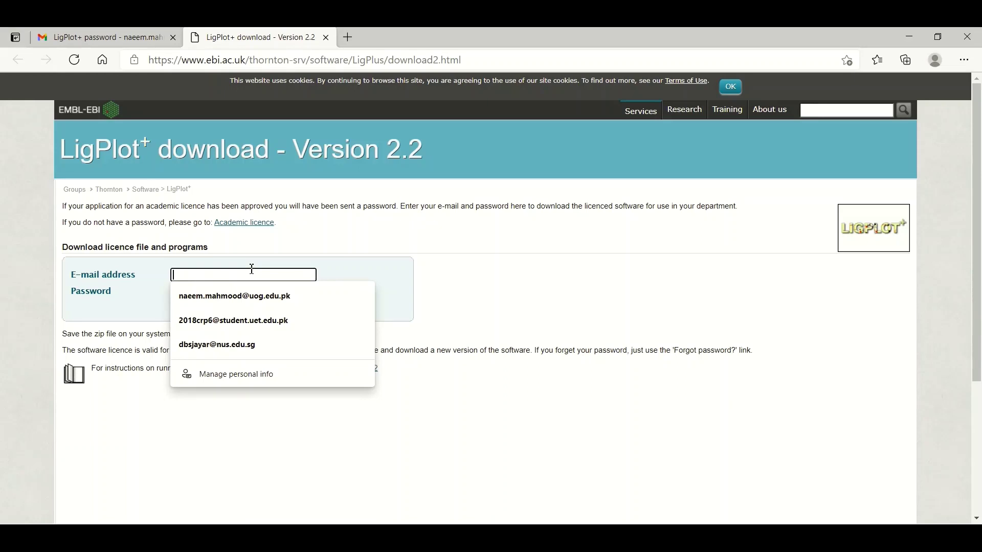
click(469, 274)
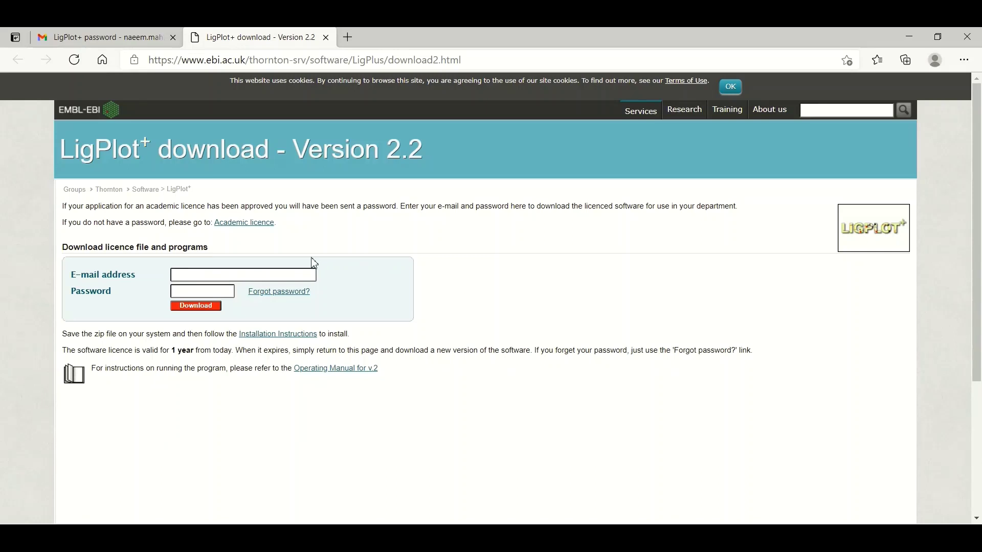
click(268, 273)
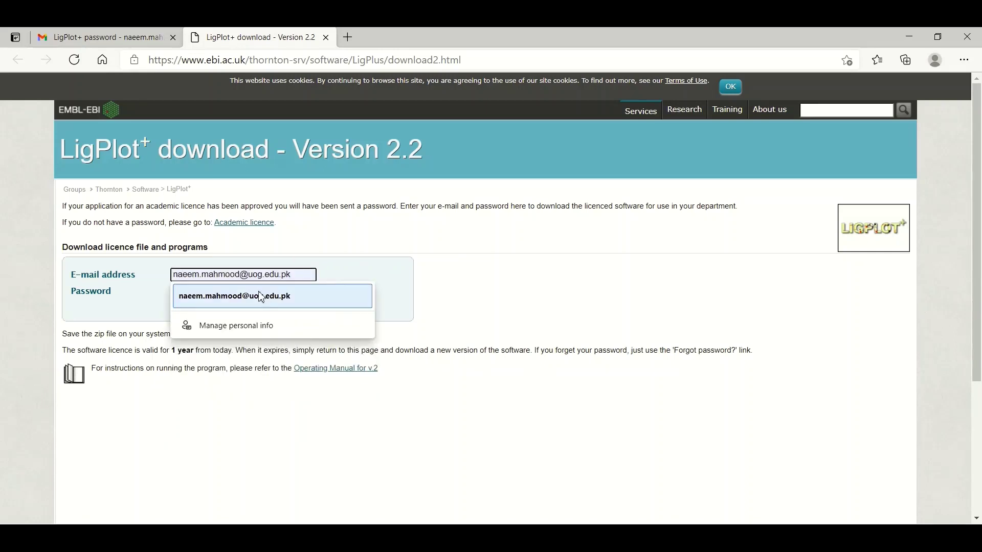
click(261, 297)
click(200, 292)
key(ctrl+v)
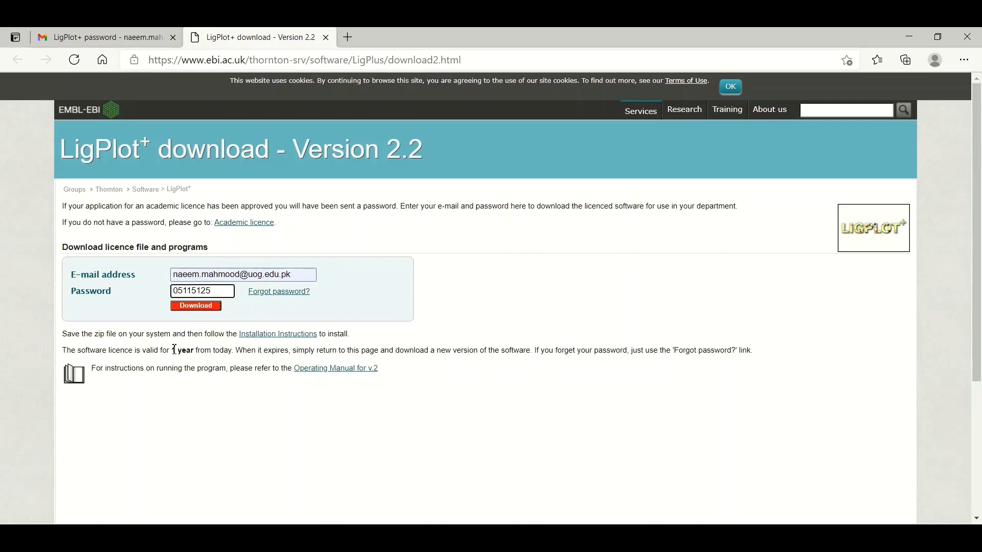
Download the LigPlot+ 2.2 package as LigPlus.zip into the Docking folder.
drag(172, 353, 235, 351)
click(254, 312)
click(215, 309)
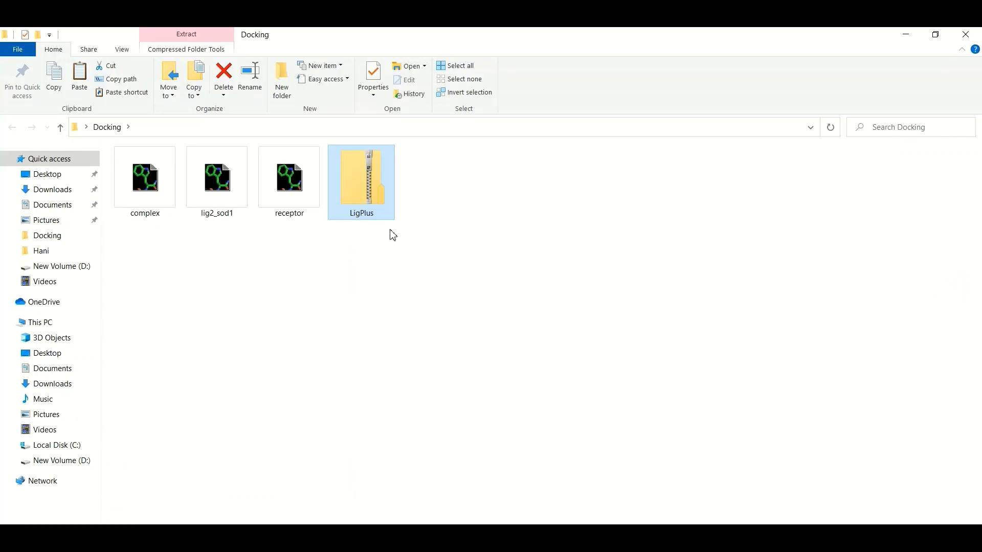
Extract LigPlus.zip to a LigPlus folder and launch the LigPlus jar from LigPlus\LigPlus.
right_click(375, 199)
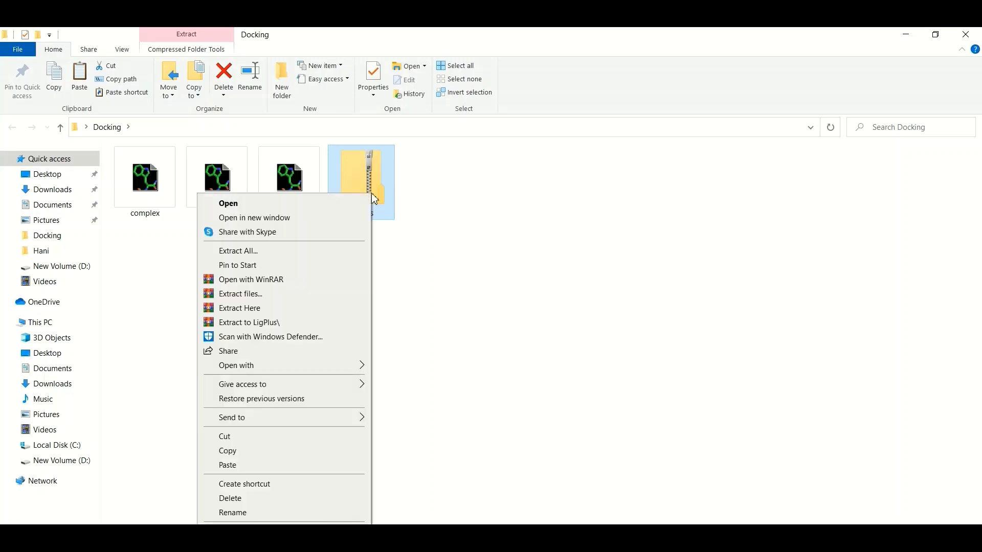
click(326, 327)
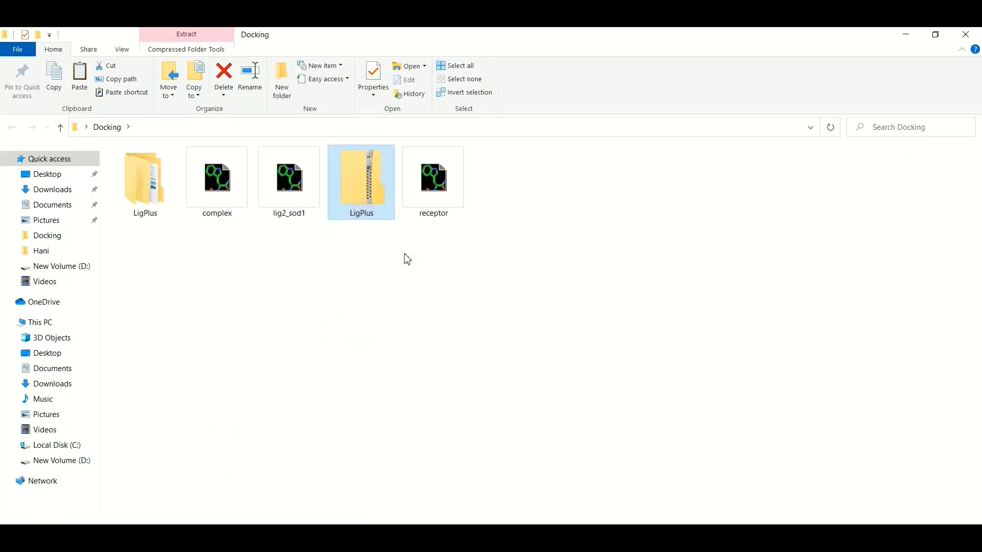
double_click(148, 190)
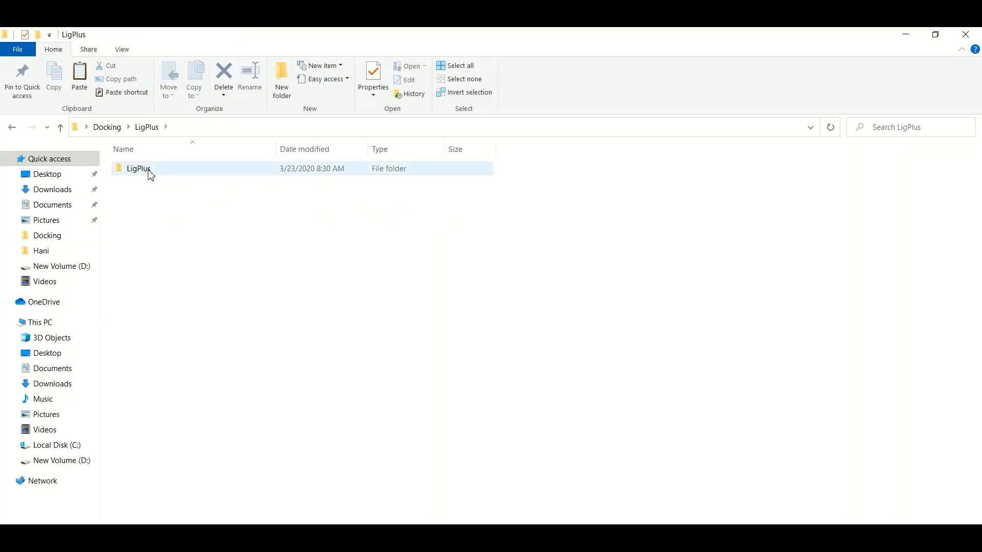
double_click(150, 172)
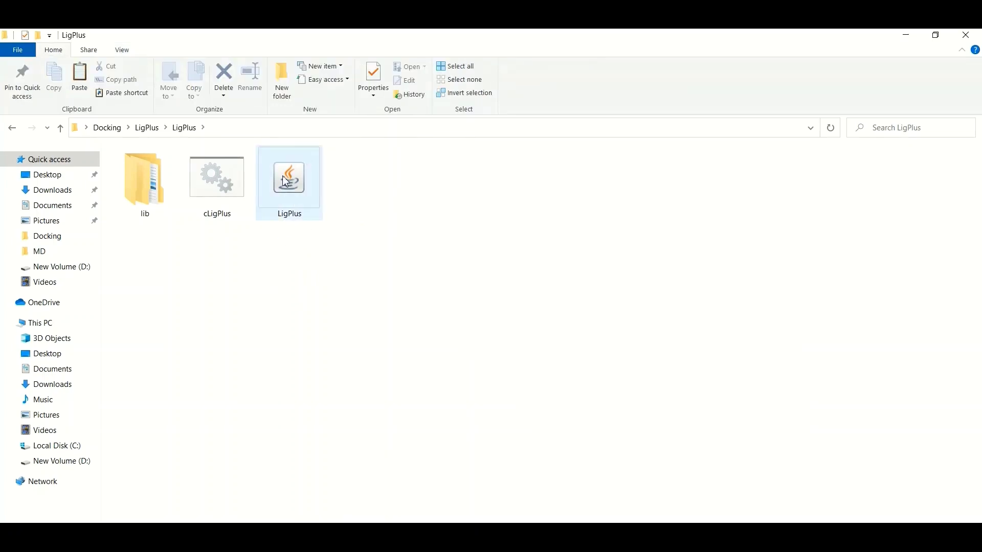
double_click(299, 201)
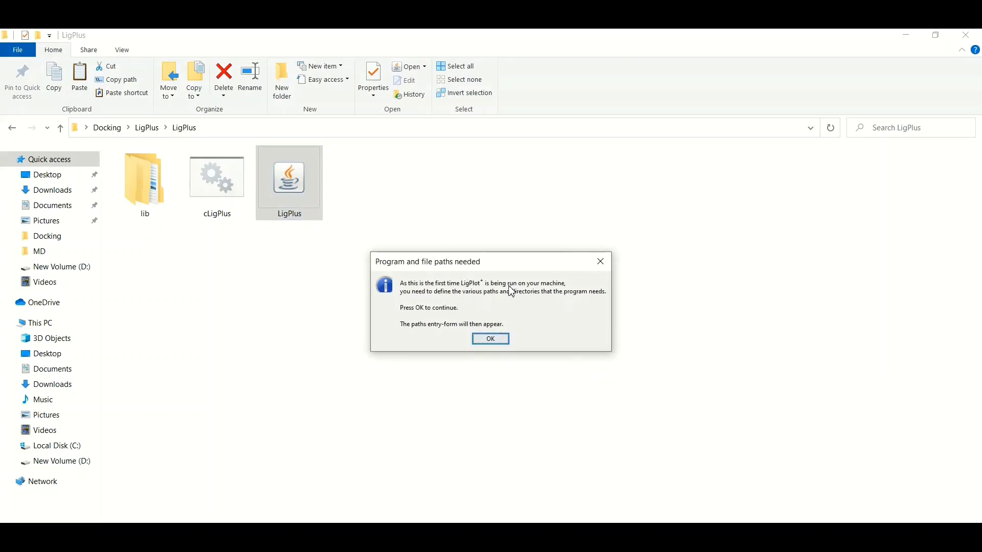
Acknowledge the 'Program and file paths needed' notice to reach the Paths and directories form.
click(491, 339)
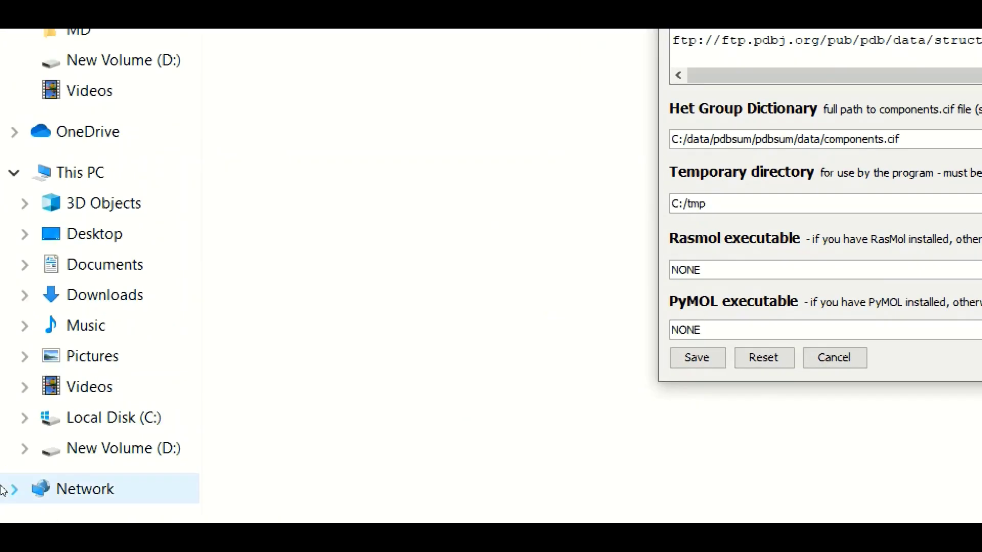
Navigate from Local Disk (C:) through Program Files to the PyMOL\PyMOL install folder.
click(72, 431)
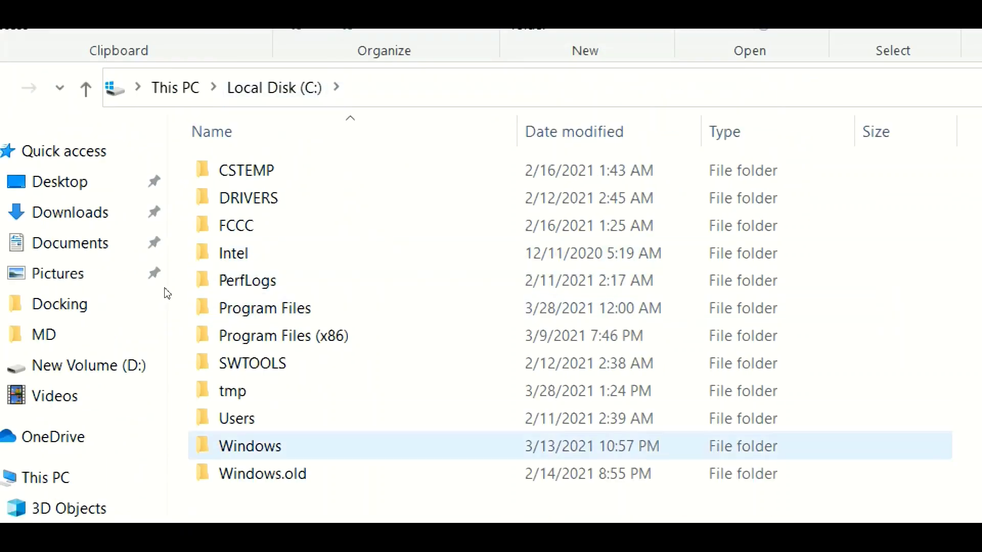
key(Up)
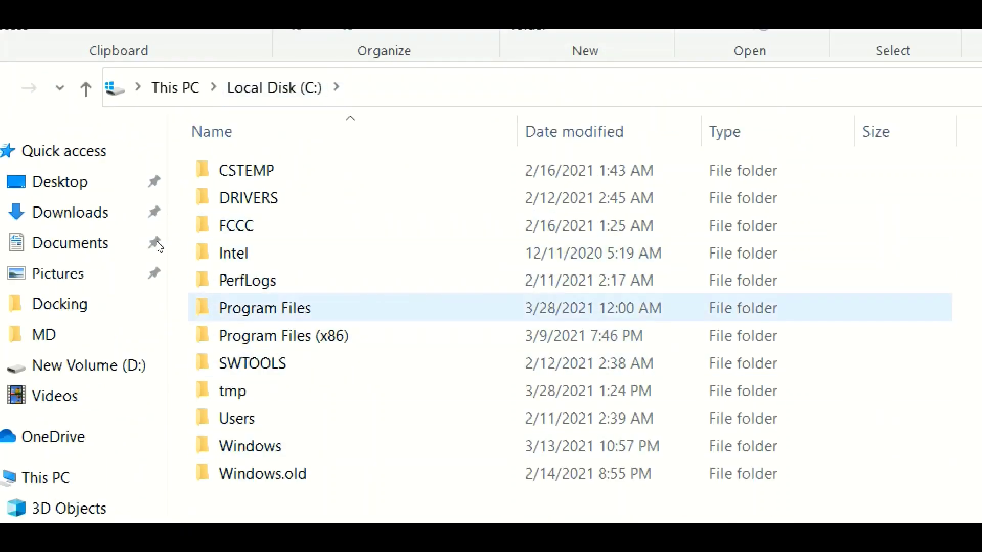
key(Down)
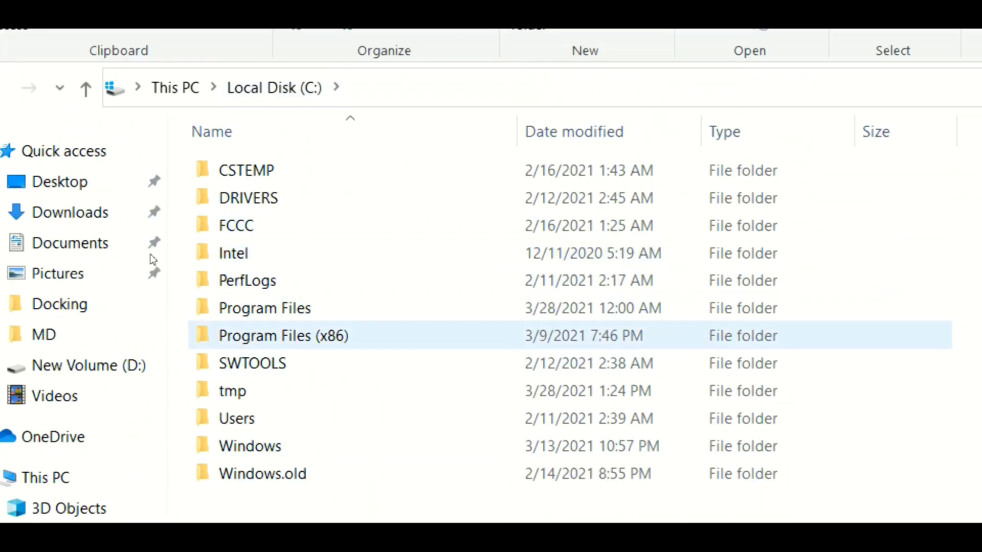
key(Up)
key(Return)
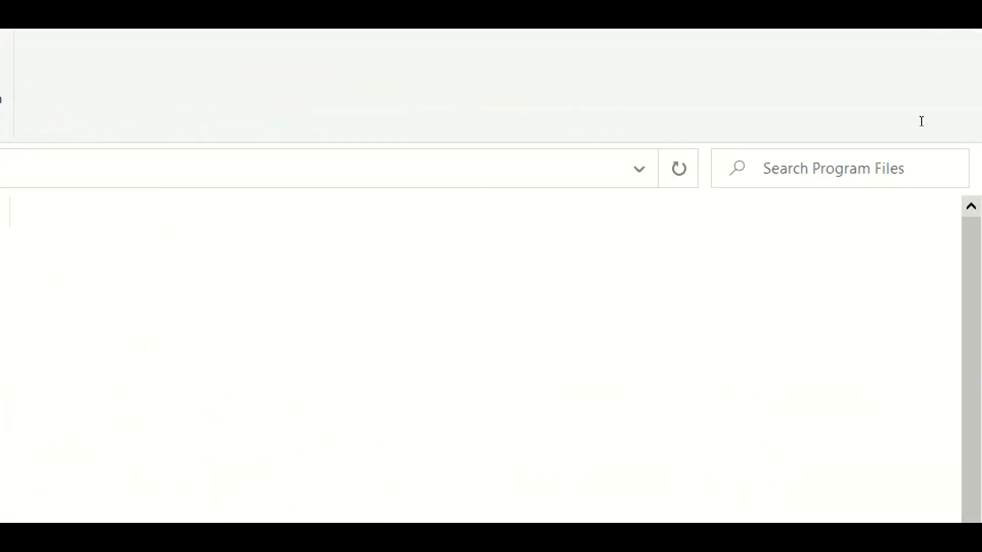
key(ctrl+e)
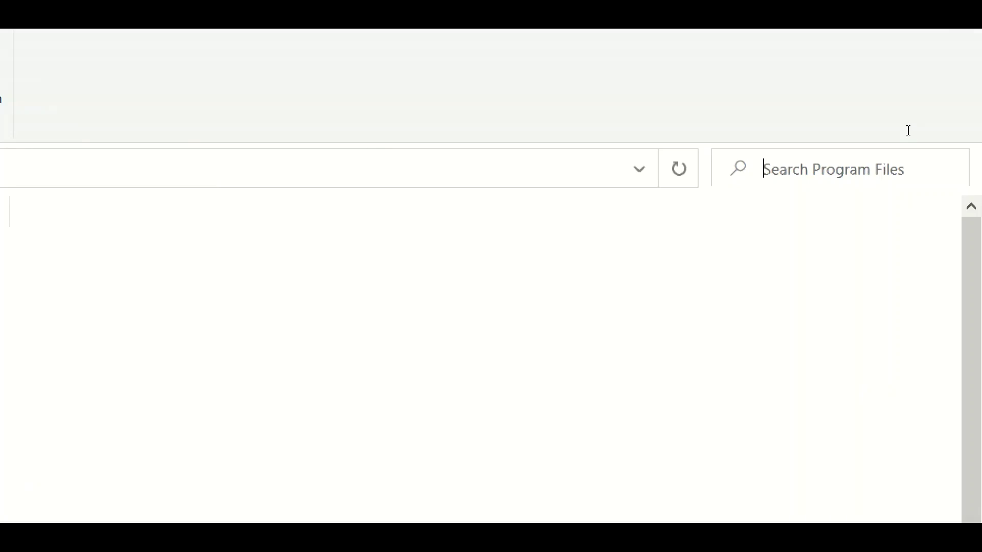
text(pymol)
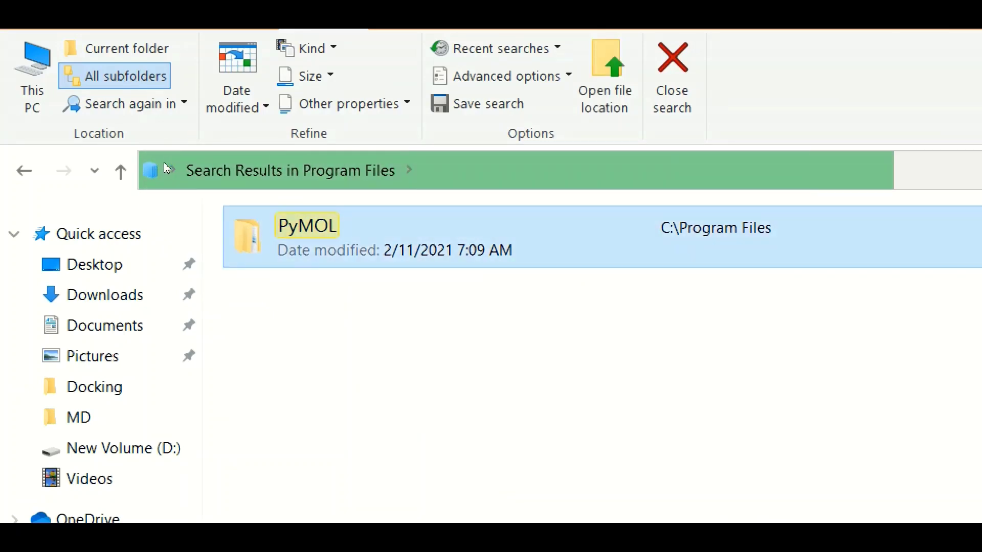
key(Return)
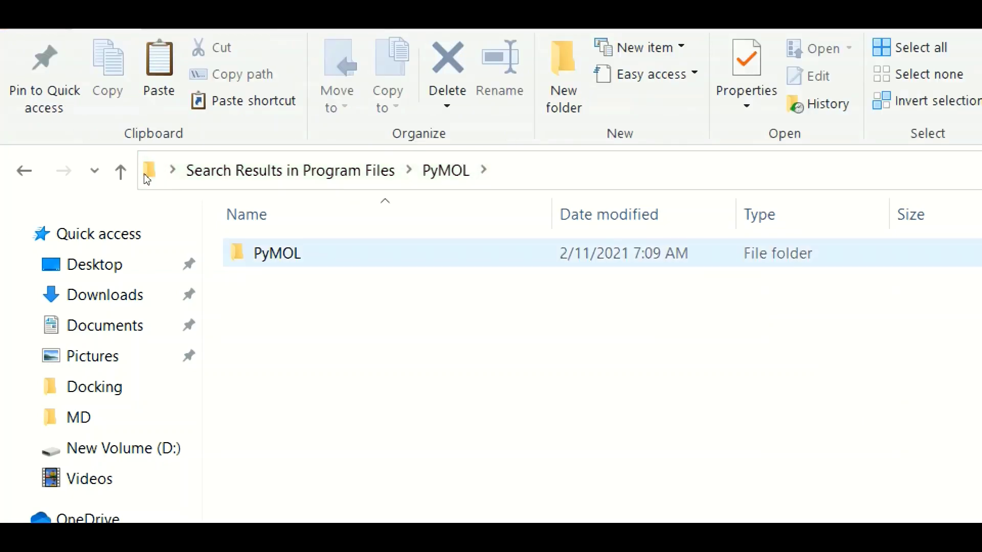
key(Return)
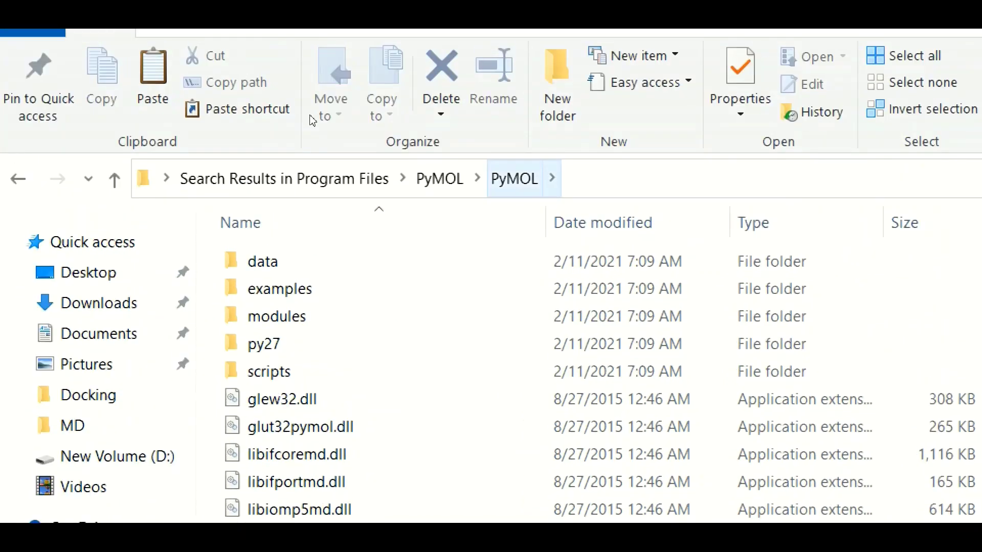
Complete the address-bar path to C:\Program Files\PyMOL\PyMOL\PymolWin.exe and select it for copying.
key(alt+d)
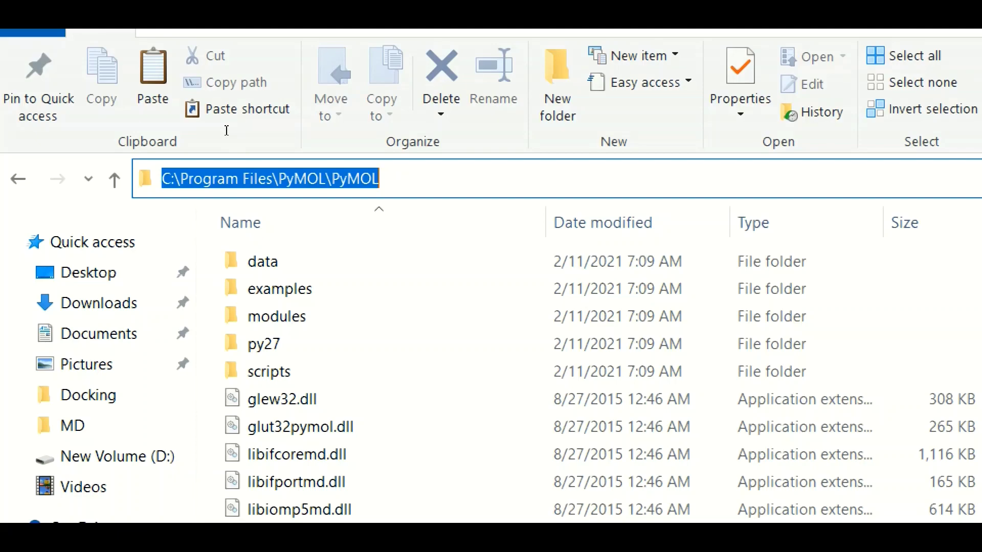
key(End)
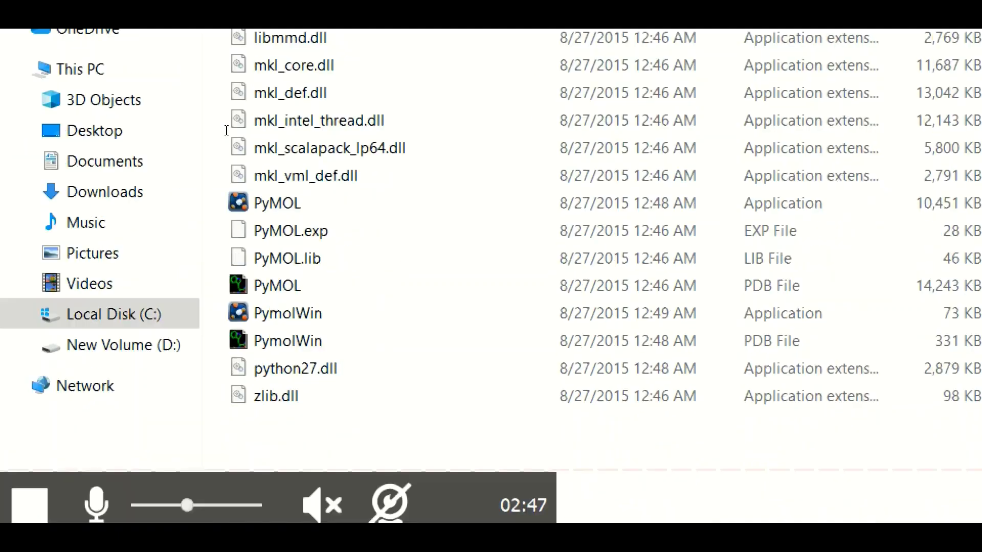
text(\Program Files\PyMOL\PyMOL\)
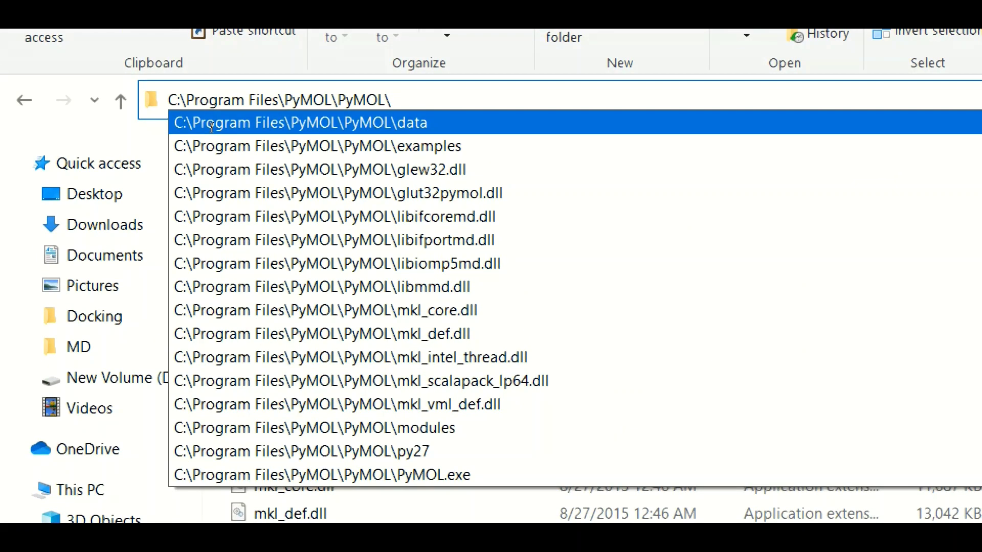
key(Down)
key(Down)
key(Down)
key(Down)
key(Down)
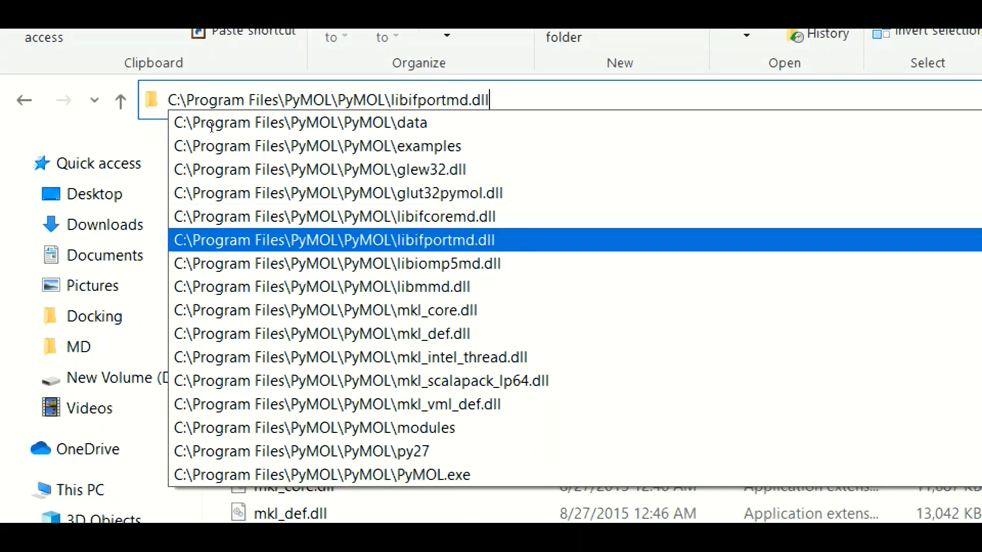
key(Down)
key(Down)
key(Down)
key(Down)
key(Down)
key(Down)
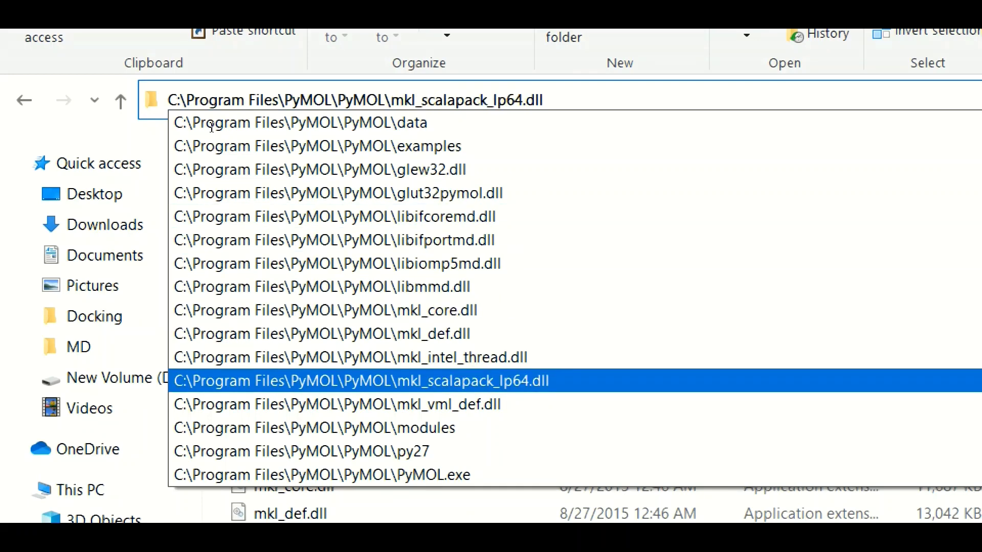
key(Down)
key(Down)
key(Down)
key(Down)
key(Down)
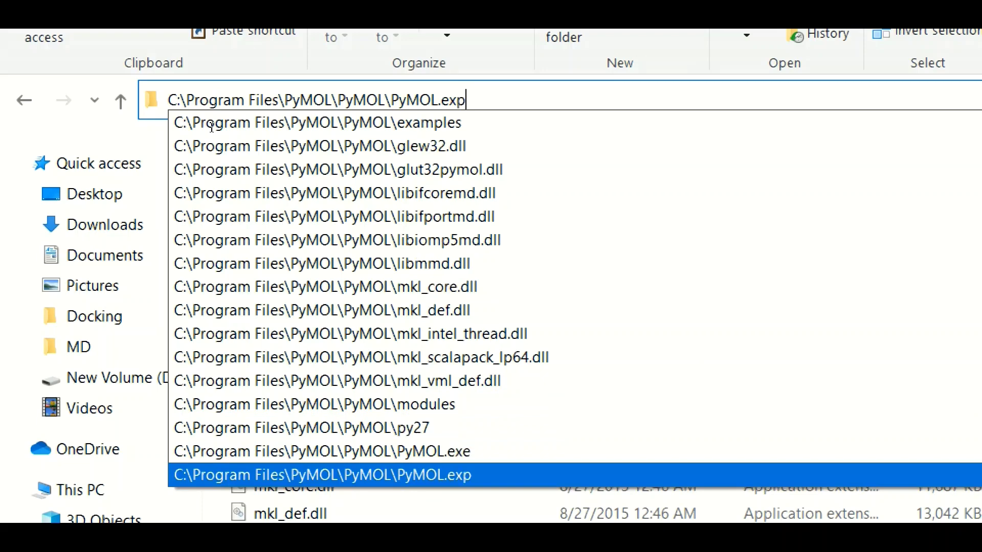
key(Down)
key(Down)
key(Down)
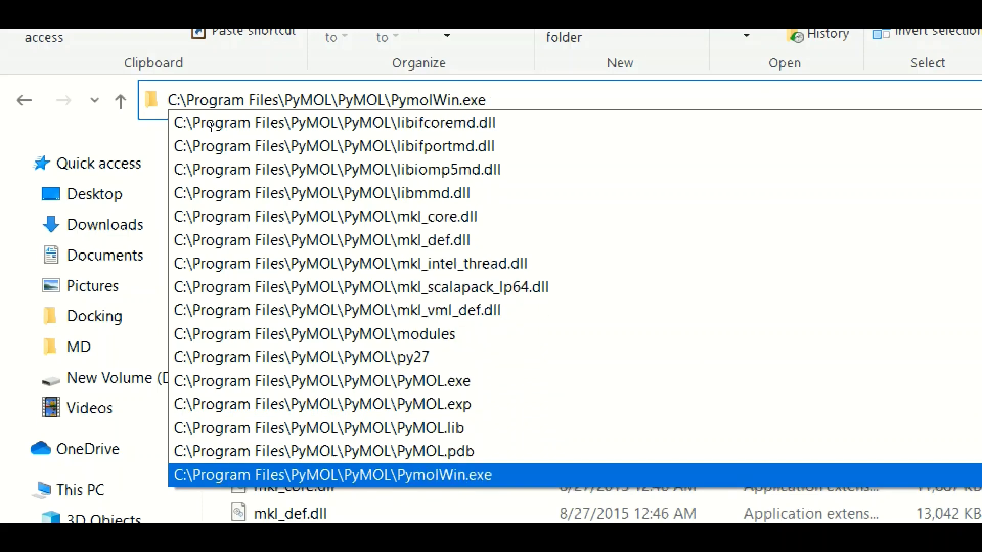
key(shift+Left)
key(shift+Left)
key(shift+Left)
key(shift+Left)
key(shift+Left)
key(shift+Left)
key(shift+Left)
key(shift+Left)
key(shift+Left)
key(shift+Left)
key(shift+Left)
key(shift+Left)
key(shift+Left)
key(shift+Left)
key(shift+Left)
key(shift+Left)
key(shift+Left)
key(shift+Left)
key(shift+Left)
key(shift+Left)
key(ctrl+c)
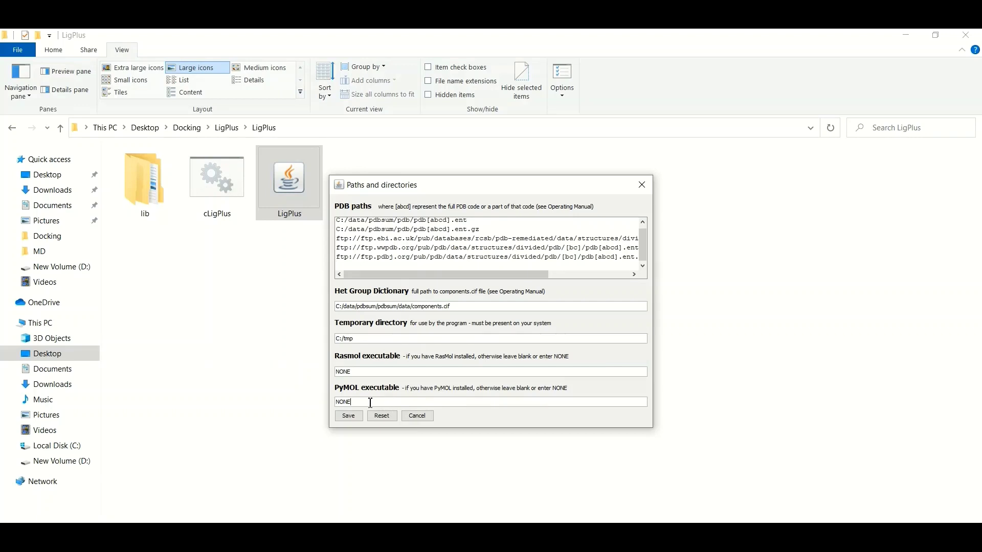
Replace NONE with C:\Program Files\PyMOL\PyMOL\PymolWin.exe as the PyMOL executable and save the parameters.
drag(370, 403, 343, 403)
key(BackSpace)
key(ctrl+v)
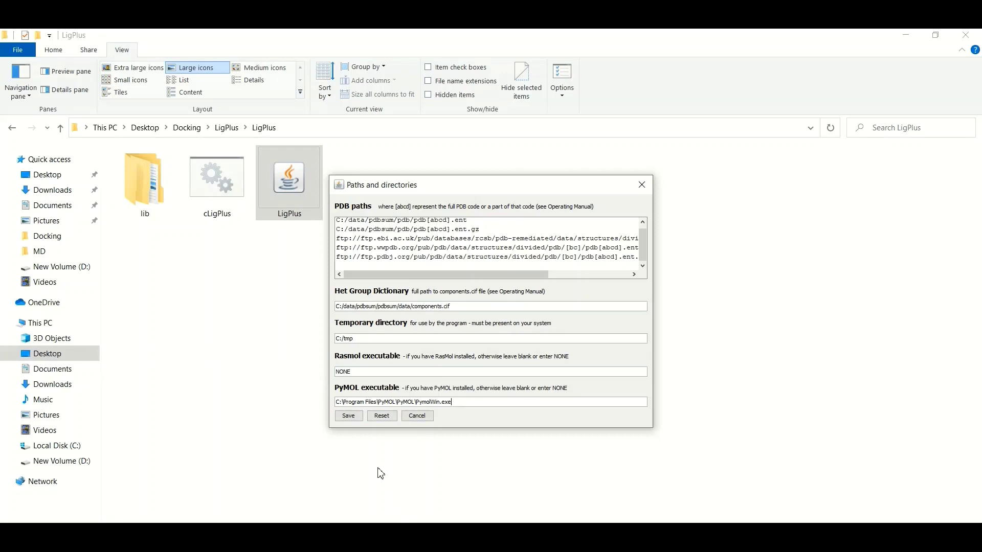
click(356, 419)
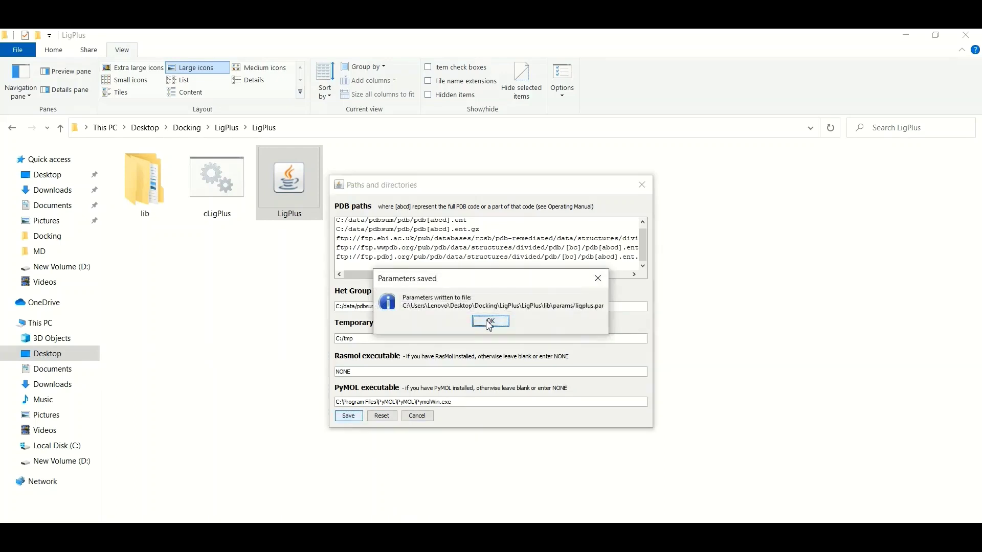
click(489, 323)
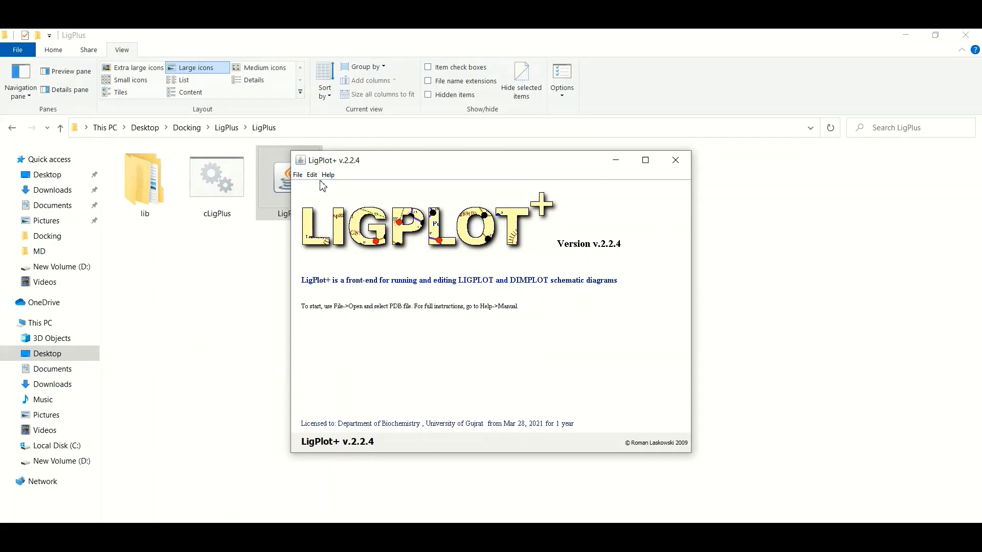
Choose File > Open > PDB file and browse for the structure on disk.
click(300, 175)
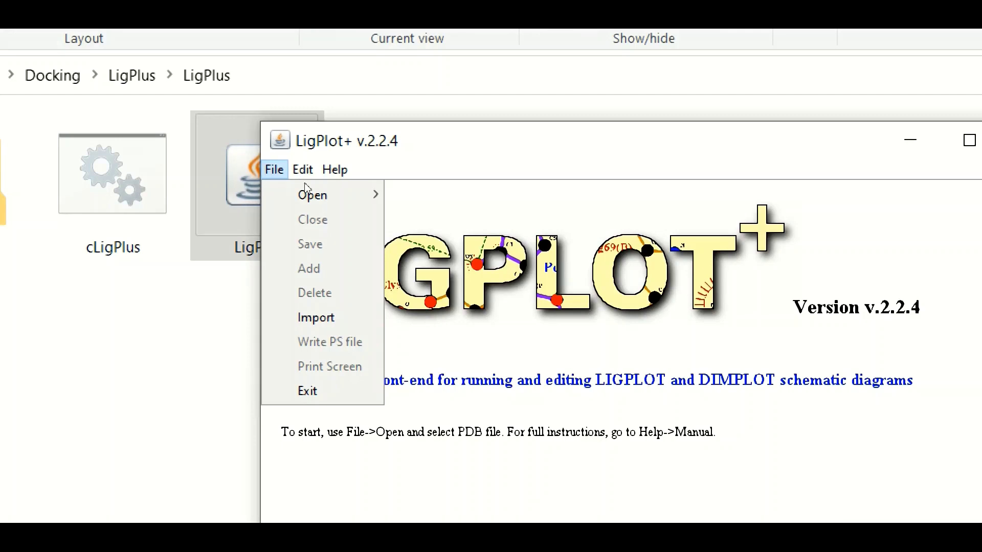
mouse_move(311, 193)
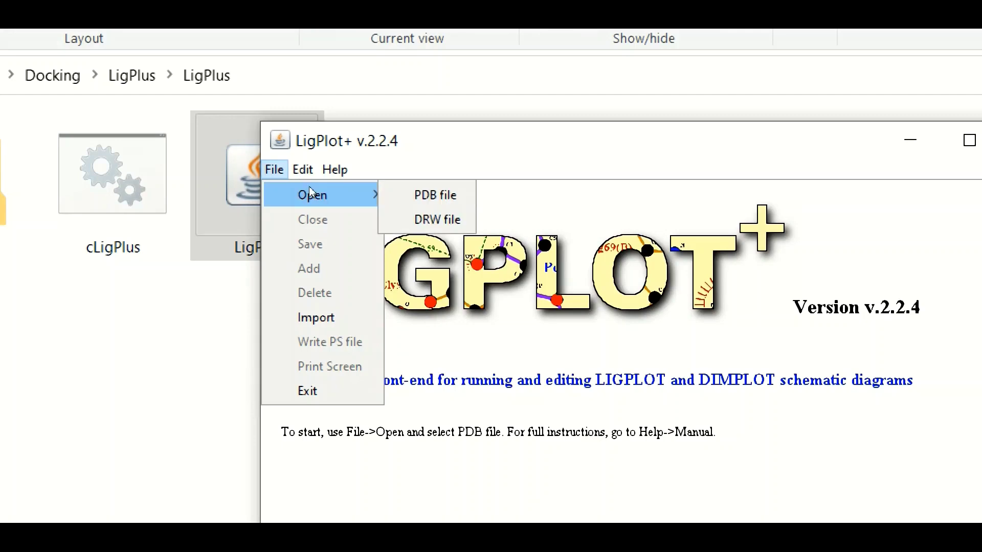
click(404, 195)
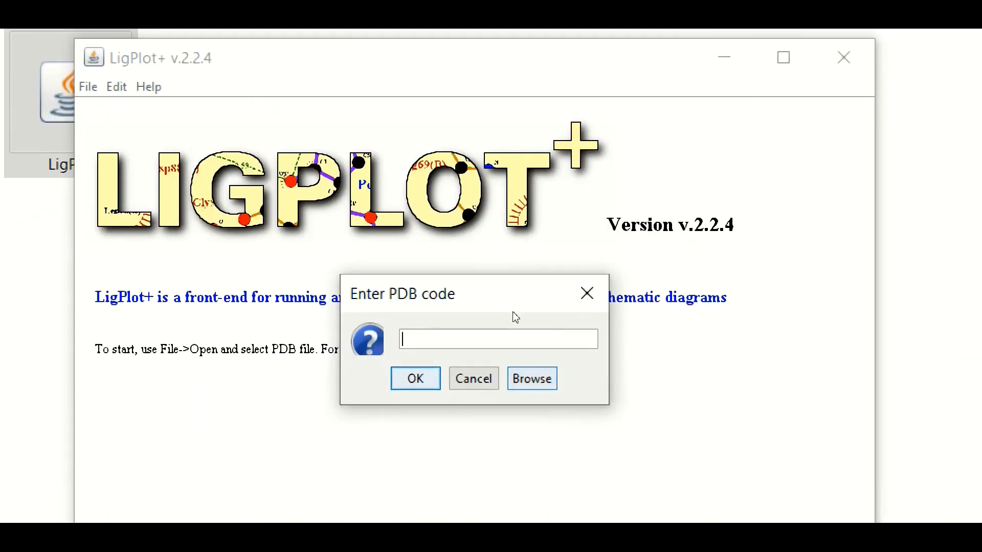
key(Tab)
key(Tab)
key(Tab)
key(space)
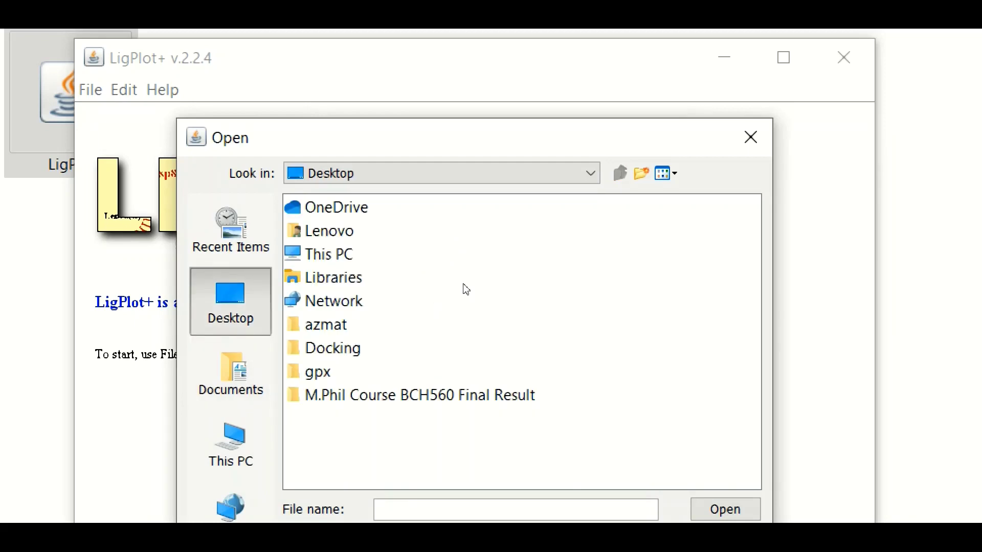
In the Docking folder, filter to PDB files and open the complex structure.
key(d)
key(Return)
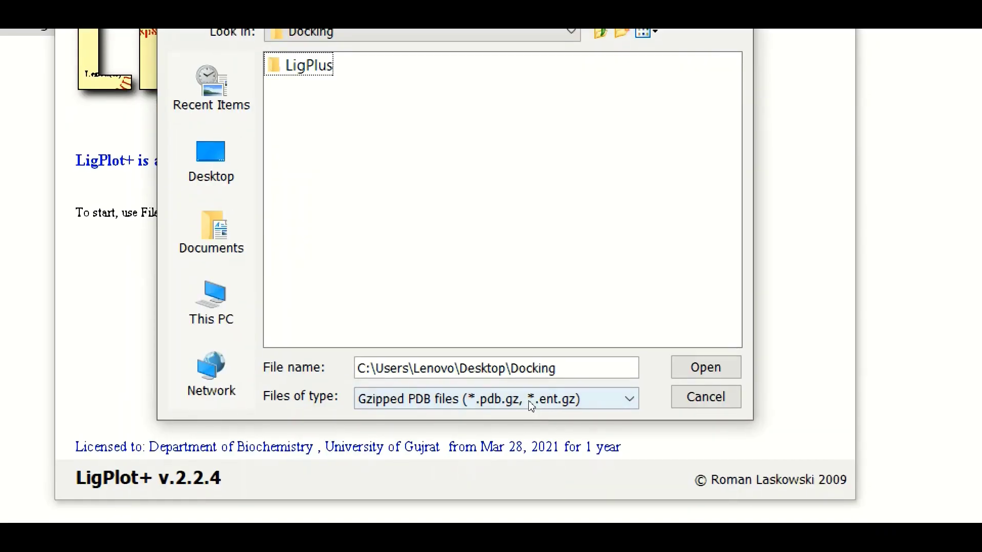
click(537, 500)
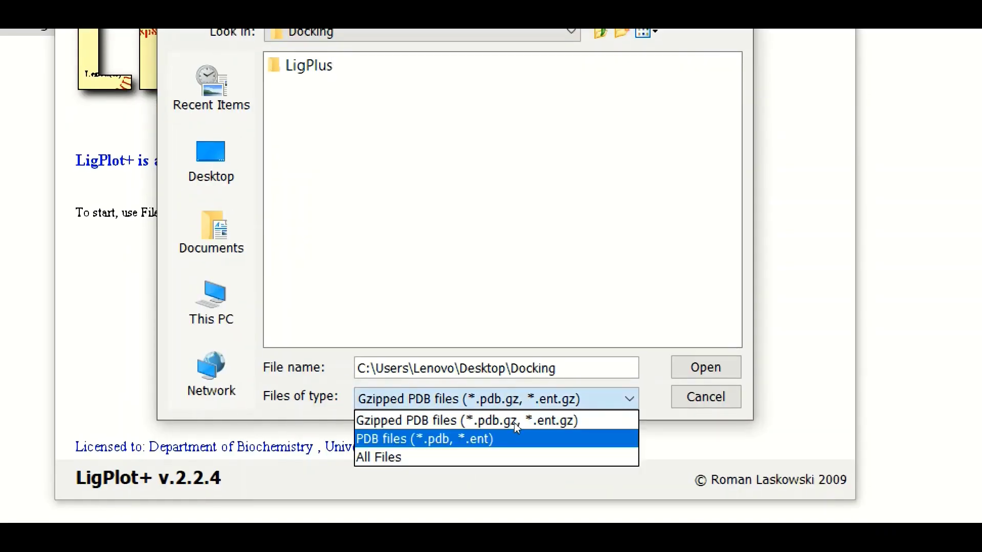
click(513, 433)
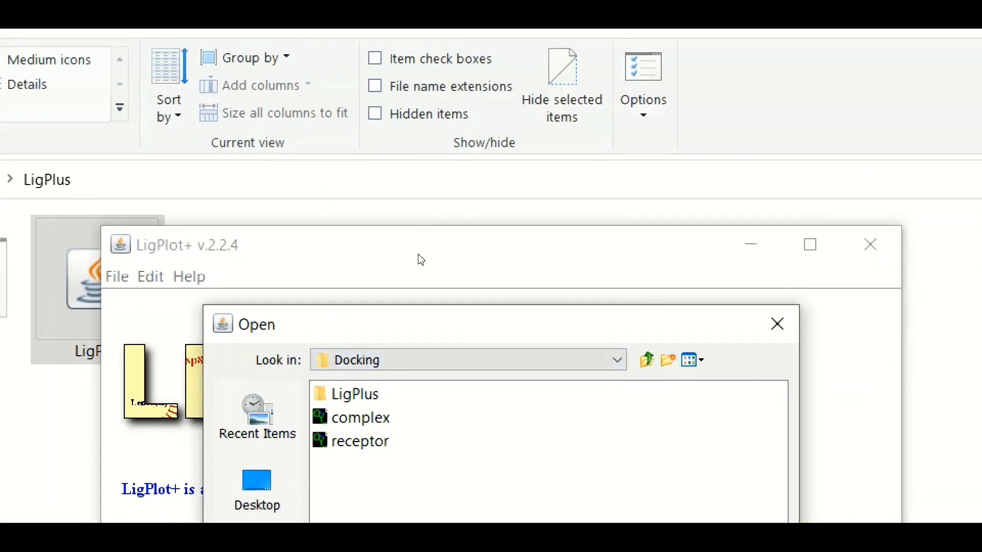
key(Down)
key(Down)
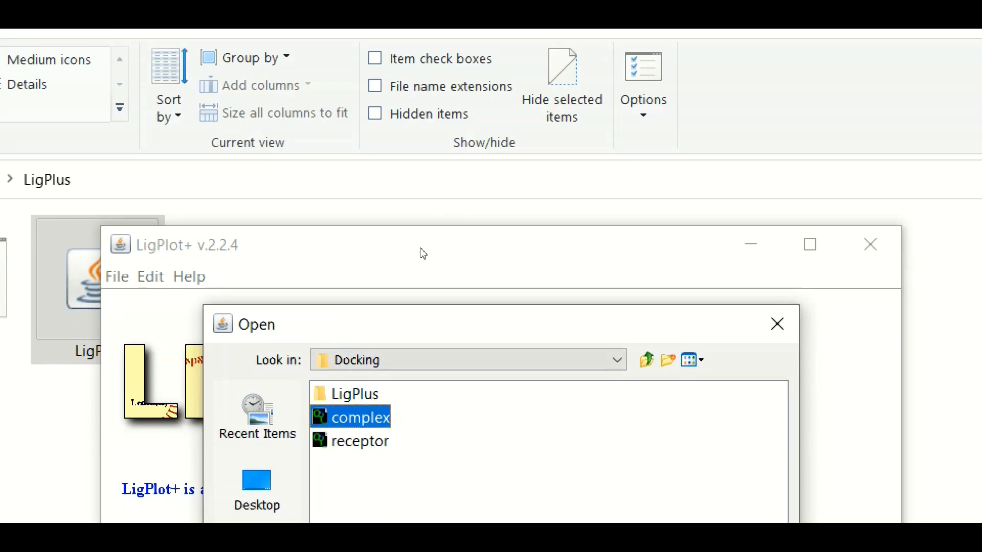
key(Return)
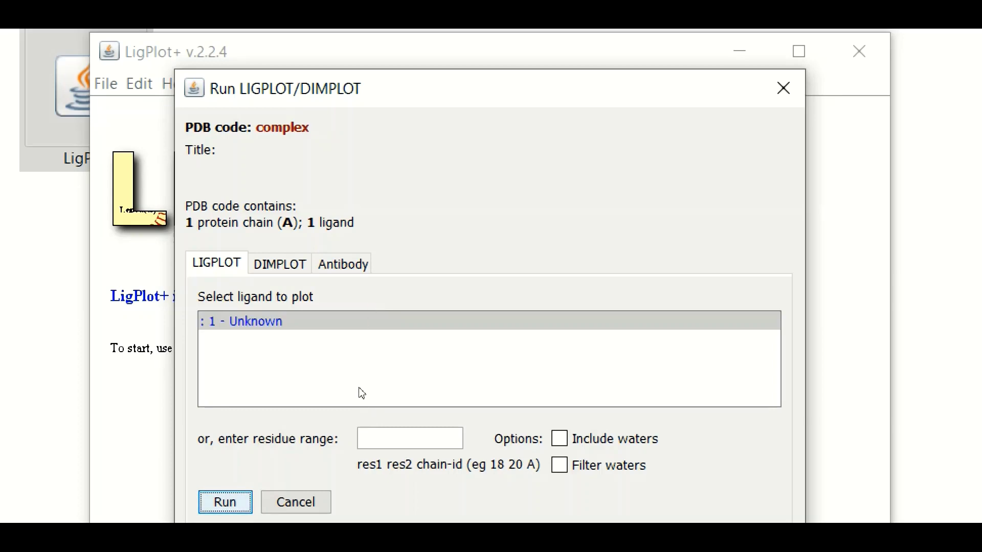
Run LIGPLOT on the complex's ligand and restore the plot window from maximized.
key(Return)
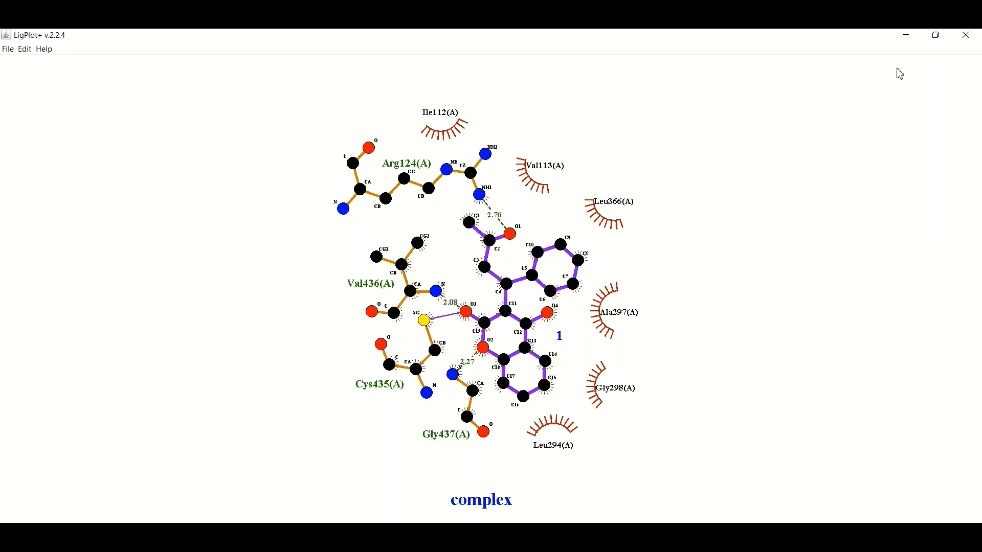
click(936, 35)
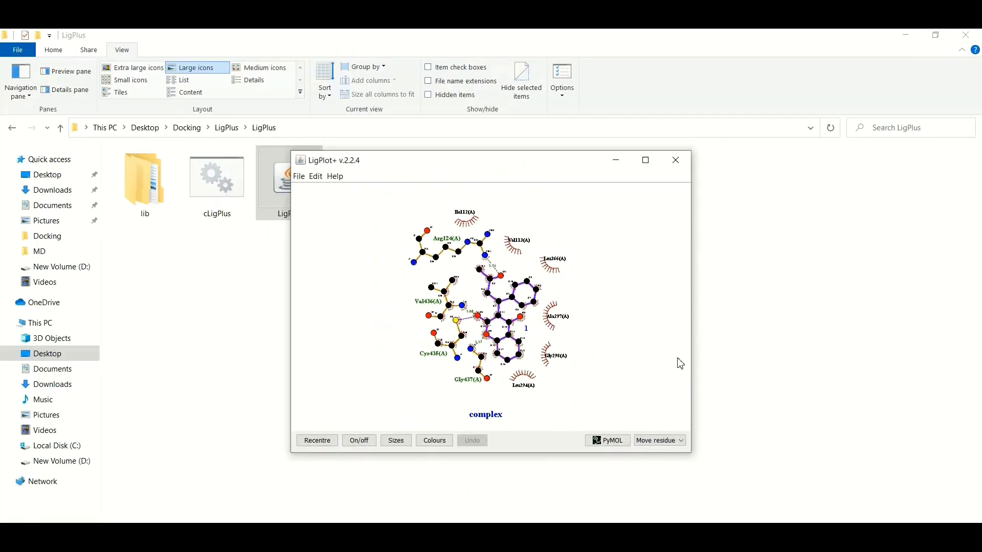
Send the diagram to PyMOL, rotate the binding site, and show the objects' residue sequences.
click(608, 443)
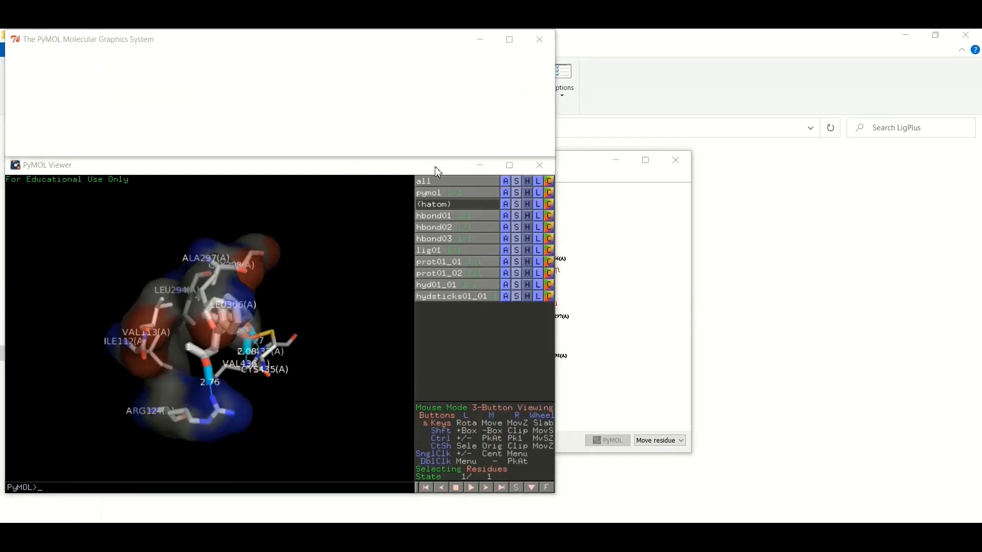
drag(355, 166, 444, 167)
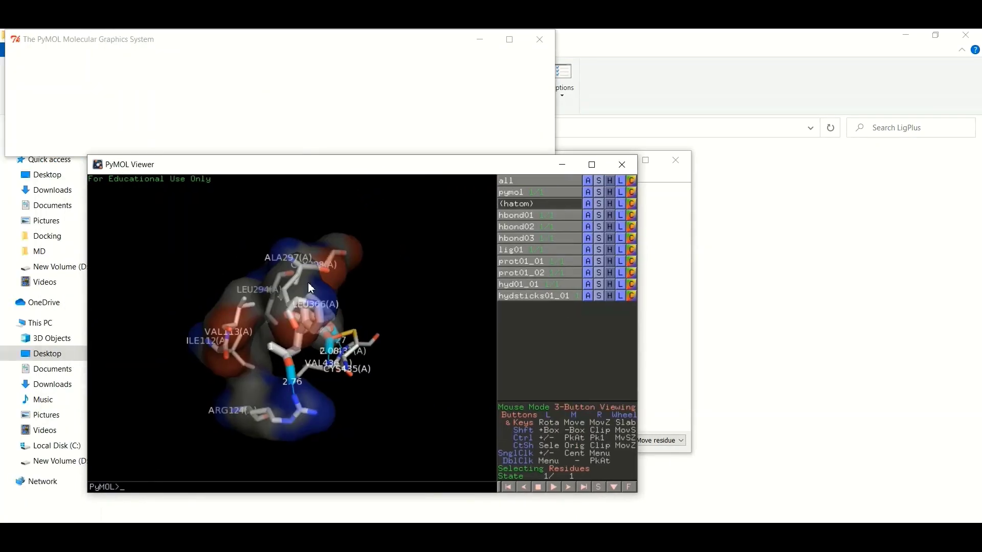
mouse_move(377, 313)
mouse_down()
mouse_move(276, 325)
mouse_move(308, 353)
mouse_move(255, 356)
mouse_move(269, 320)
mouse_up()
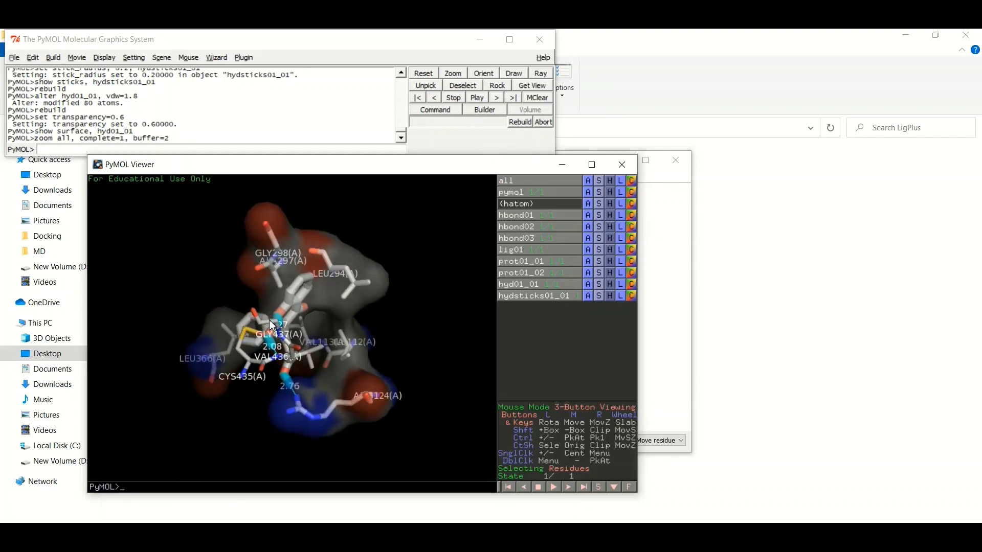
drag(269, 320, 329, 350)
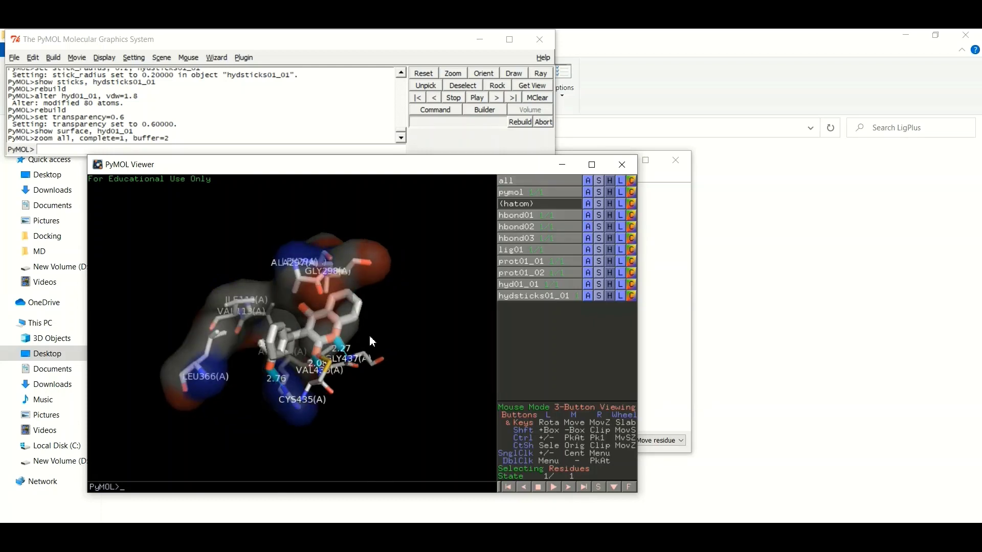
drag(373, 342, 288, 320)
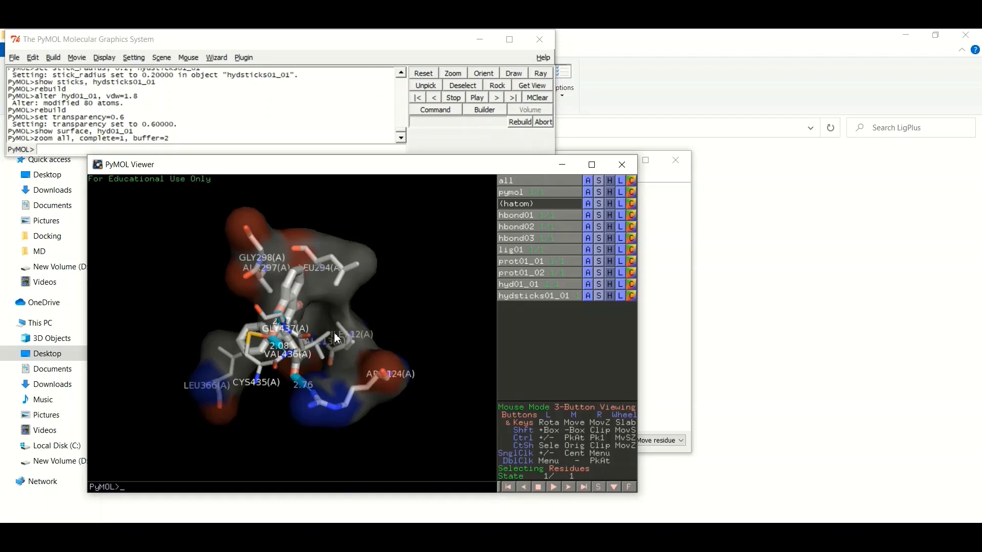
drag(334, 333, 322, 352)
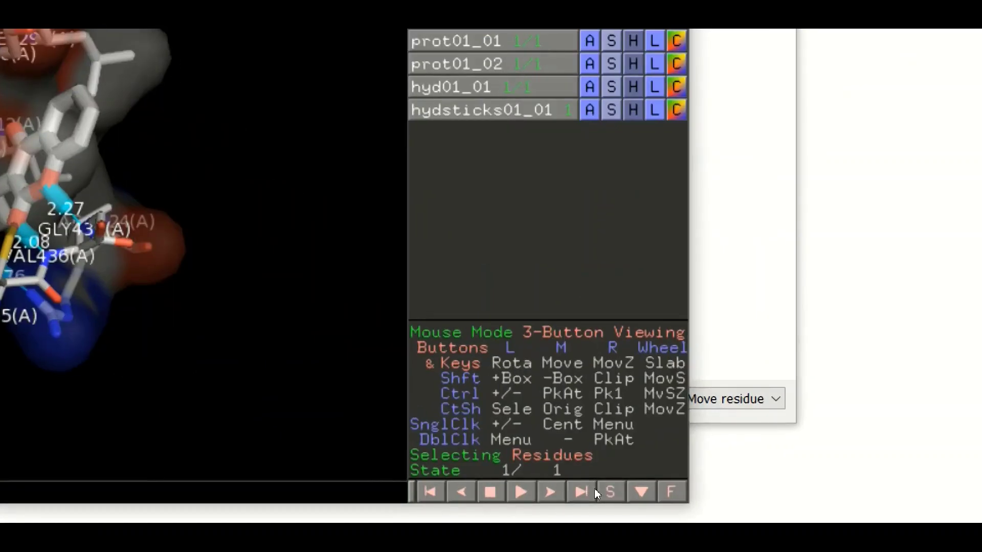
click(596, 494)
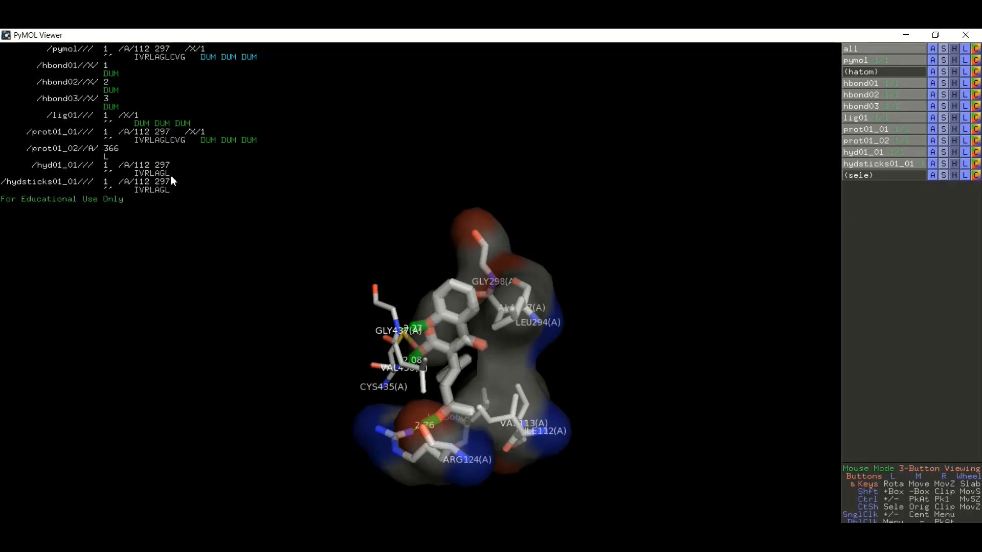
Colour the hyd01_01 residues IVRLAGL and their surface green.
drag(170, 175, 133, 174)
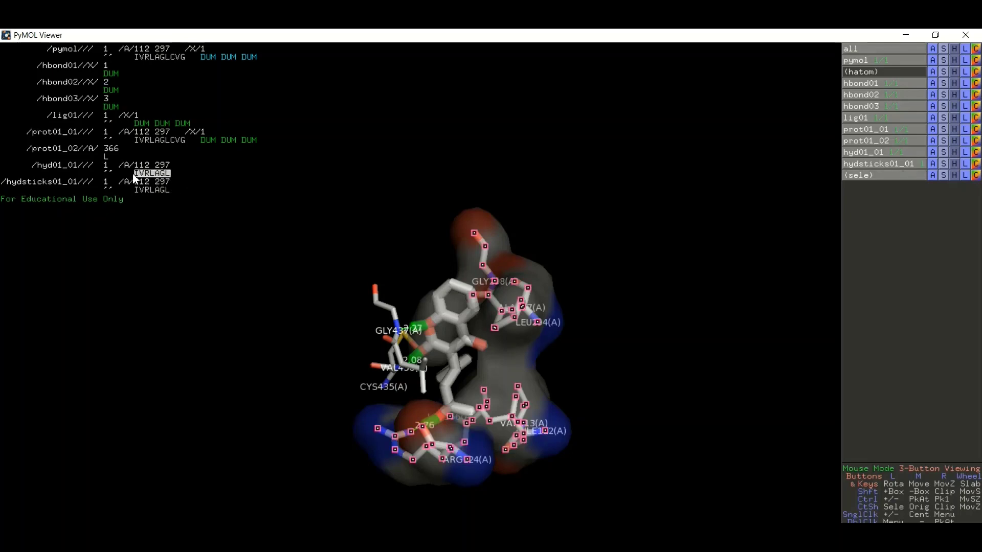
click(161, 176)
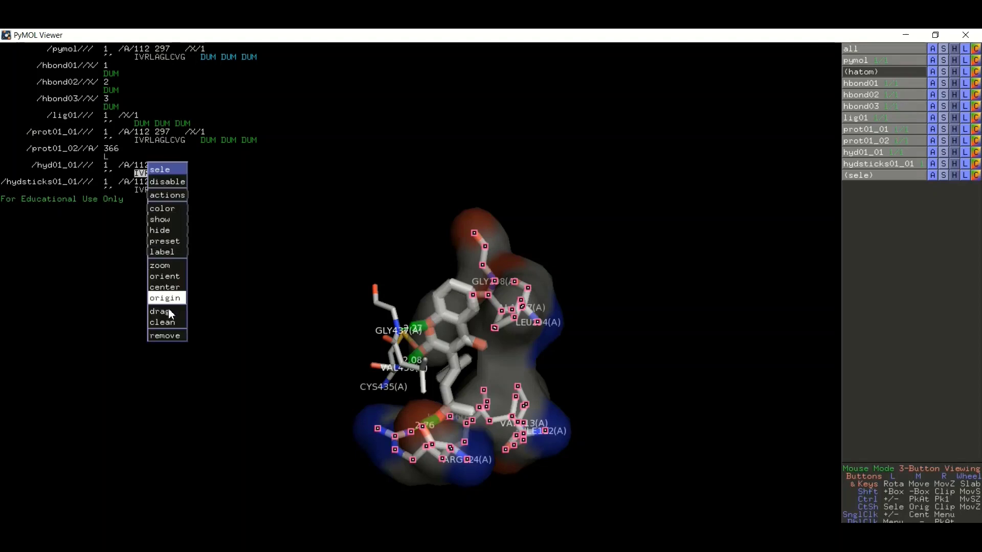
mouse_move(167, 209)
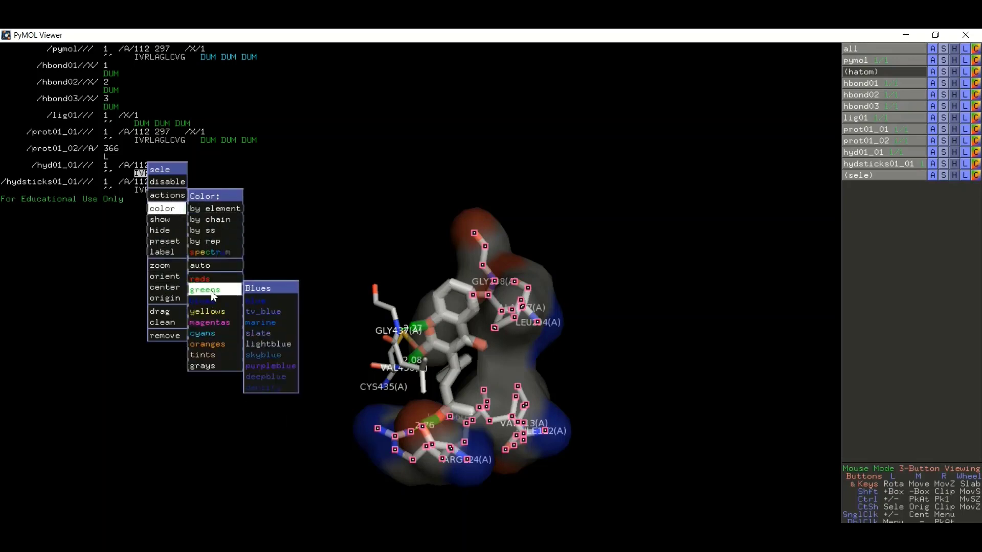
mouse_move(212, 294)
click(262, 295)
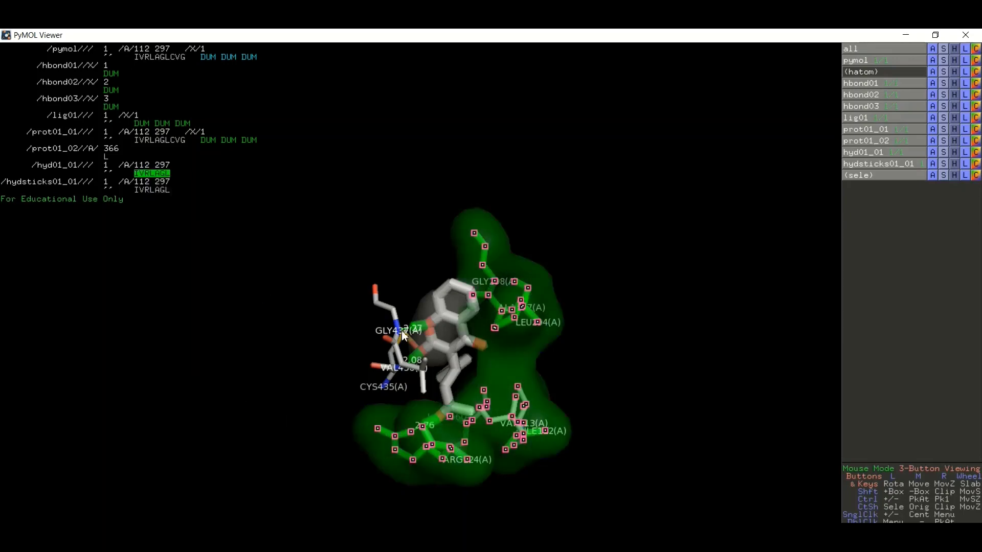
Clear the residue selection and rotate the model to view the green surface.
drag(650, 351, 572, 286)
click(571, 291)
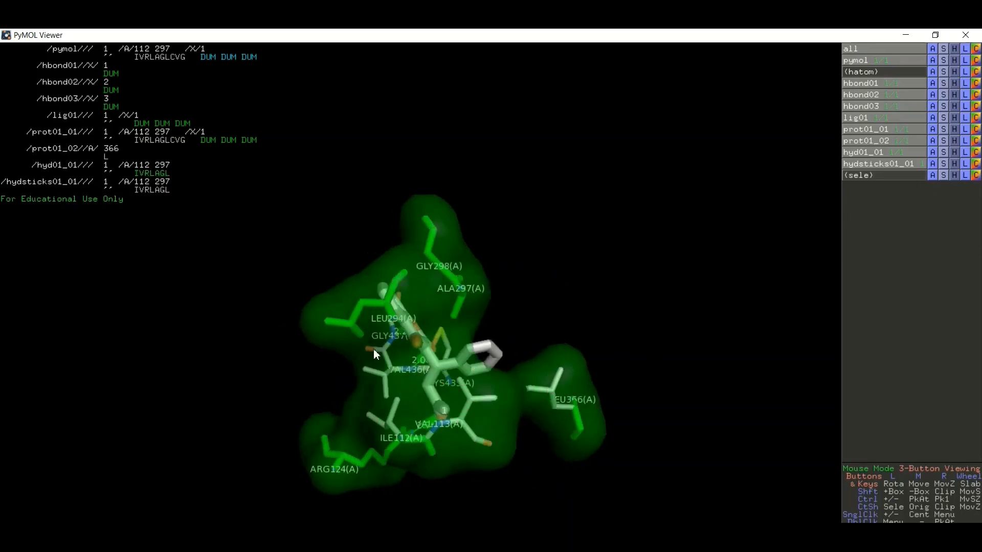
drag(375, 350, 478, 355)
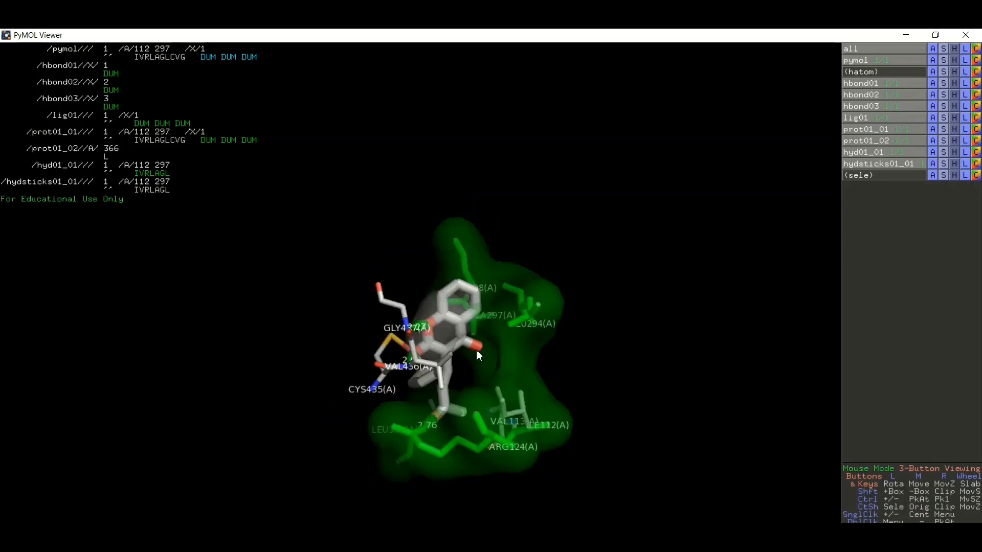